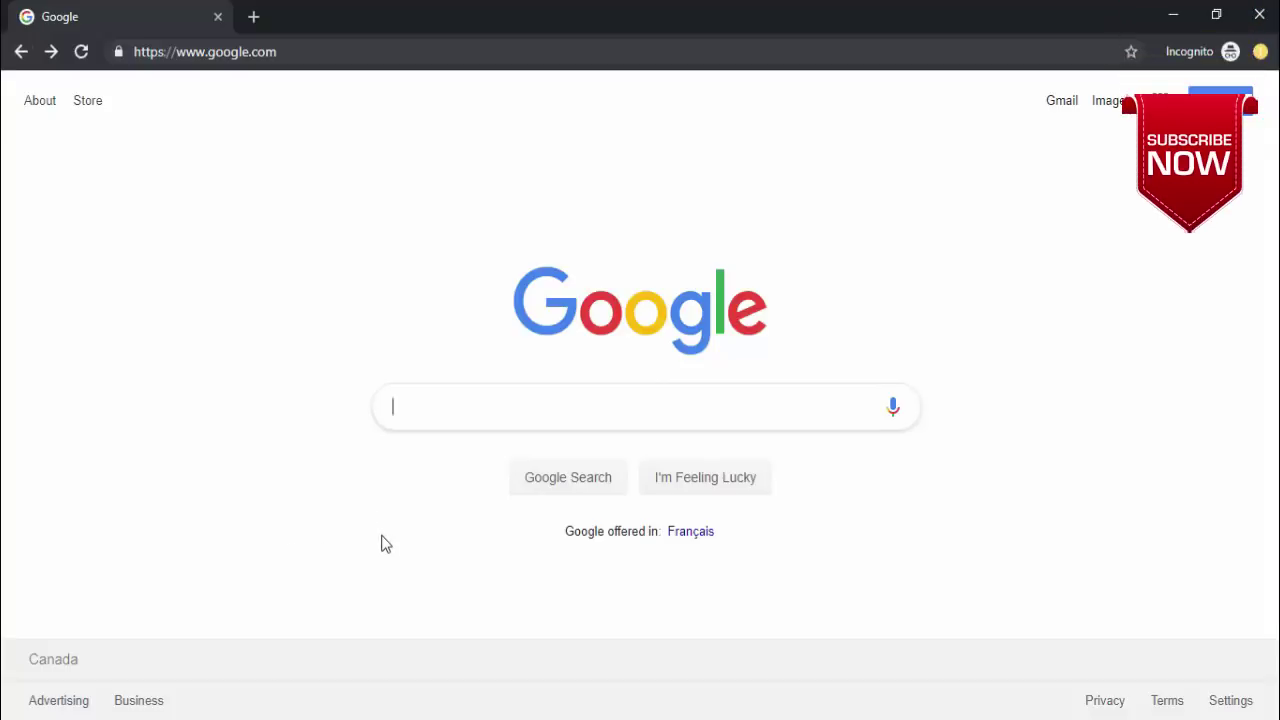
Search Google for "book a road test" and open the "Book a Road Test - DriveTest" result
{"action": "type", "text": "book a road test"}
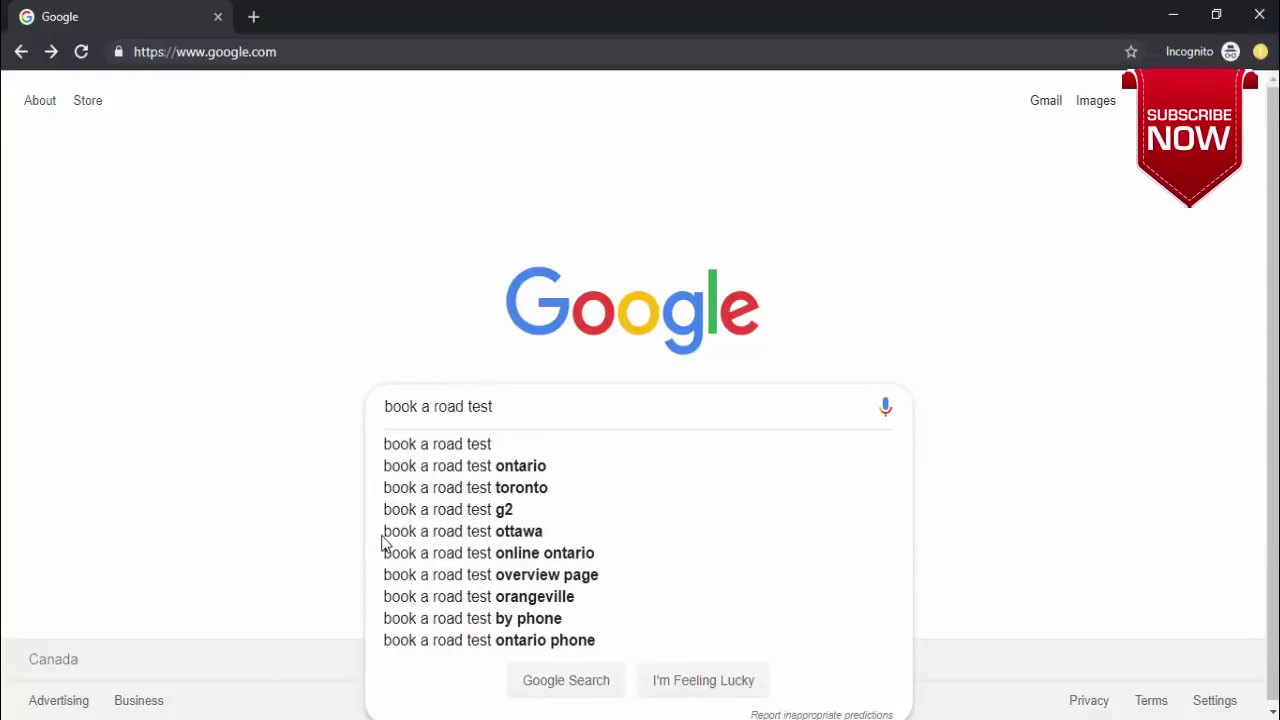
{"action": "key", "text": "Return"}
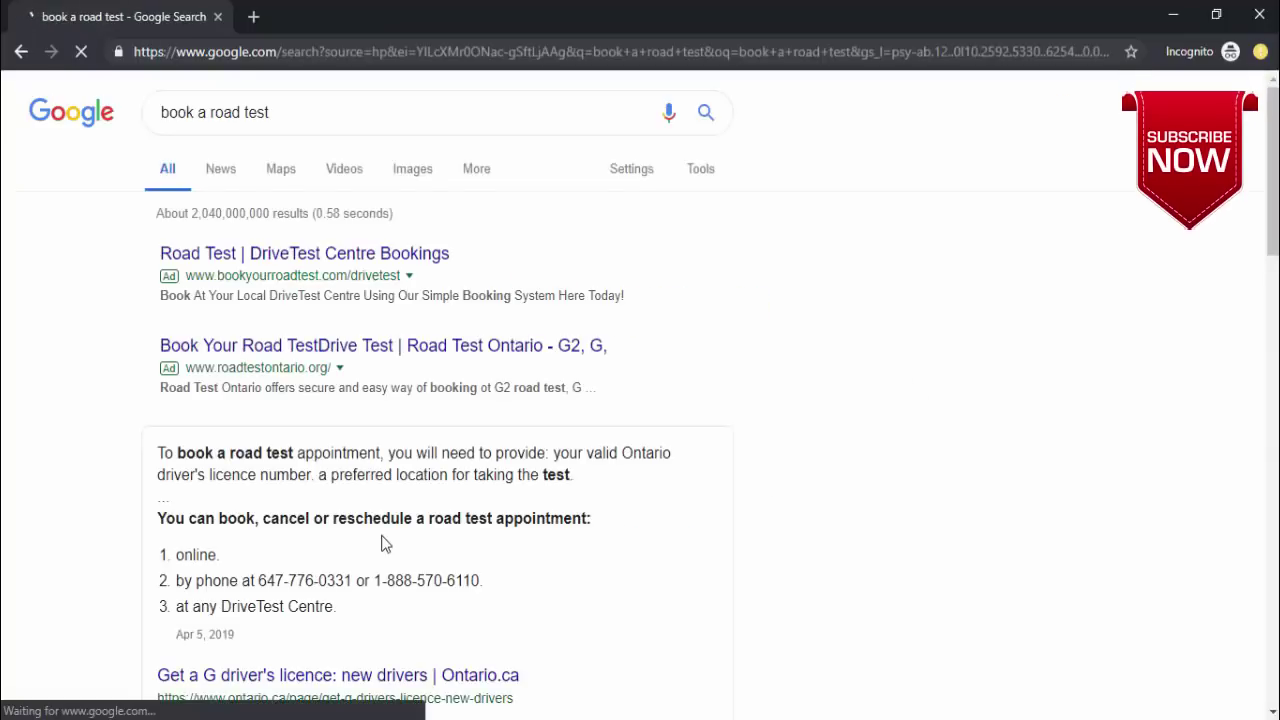
{"action": "scroll", "coordinate": [381, 543], "scroll_direction": "down", "scroll_amount": 1}
{"action": "scroll", "coordinate": [381, 543], "scroll_direction": "down", "scroll_amount": 1}
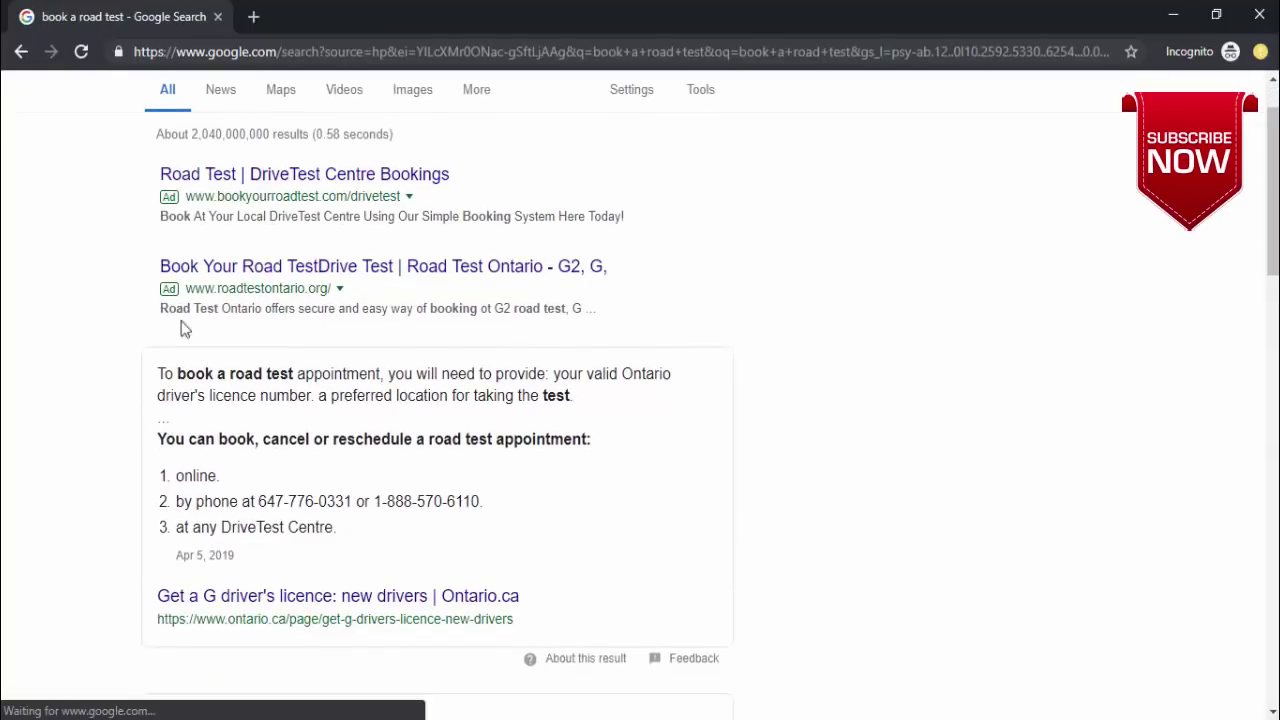
{"action": "scroll", "coordinate": [221, 527], "scroll_direction": "down", "scroll_amount": 5}
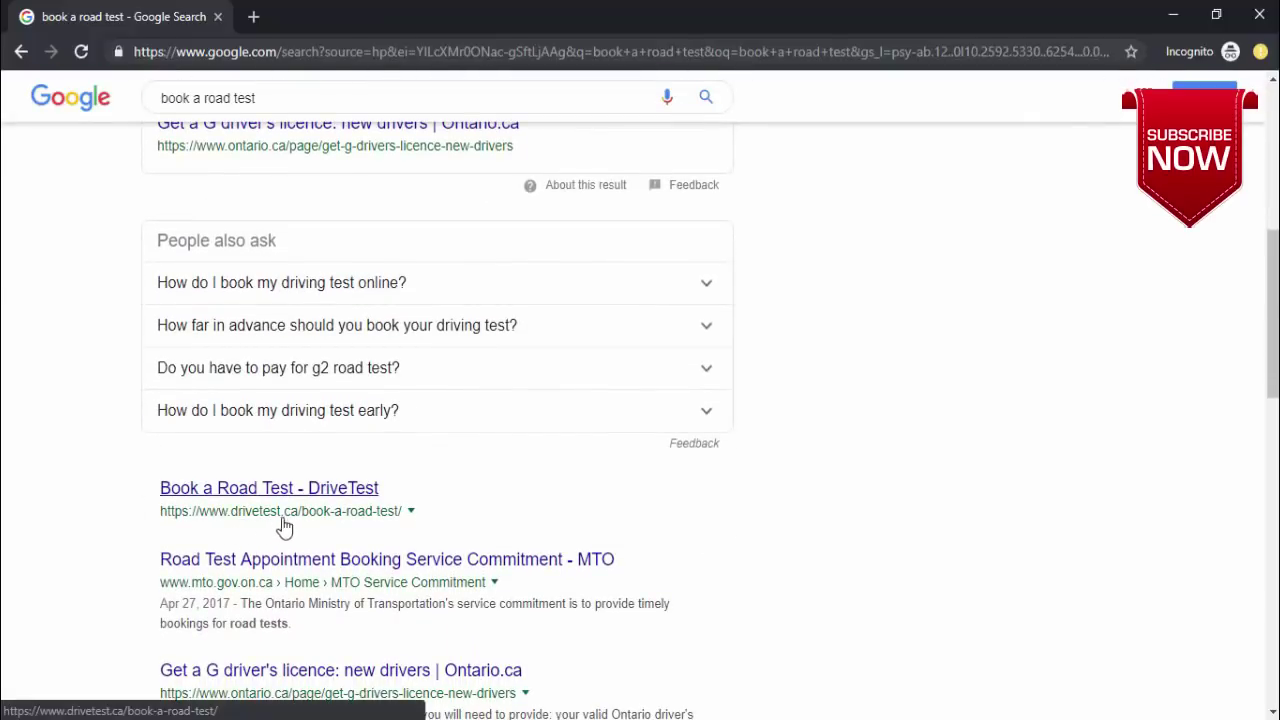
{"action": "left_click", "coordinate": [248, 490]}
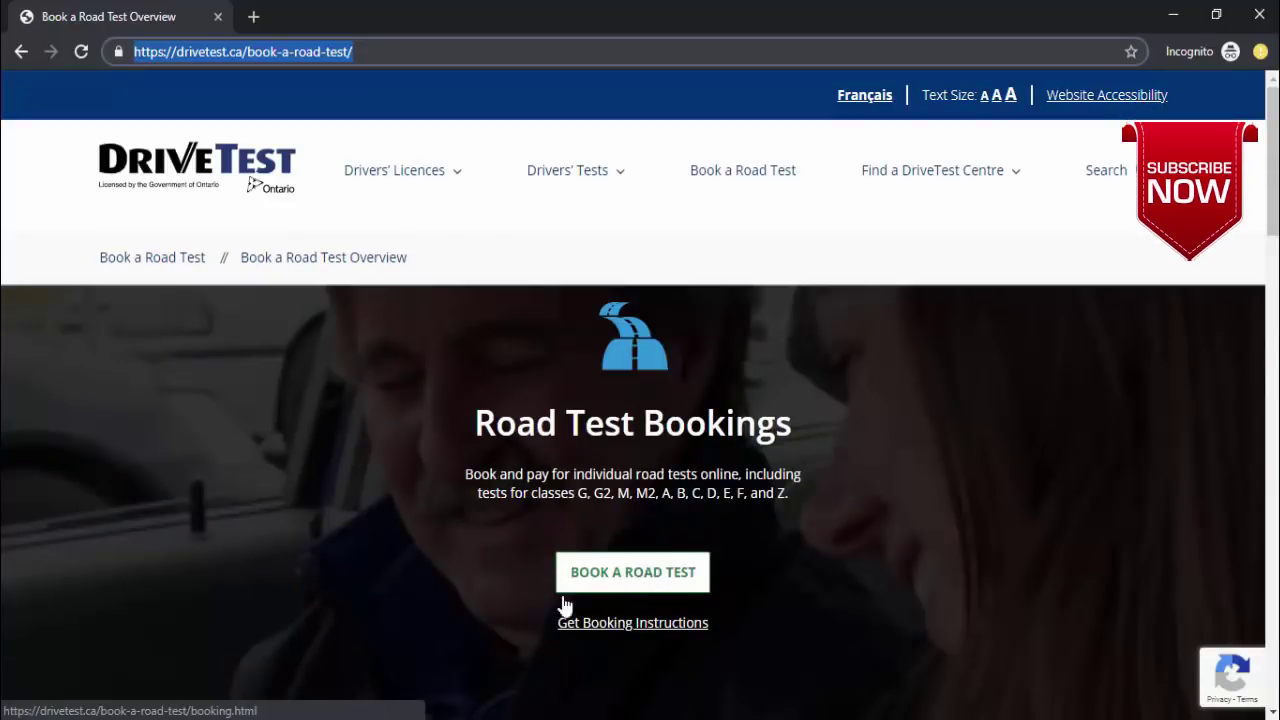
Open the road test booking form and go through its email, confirm email, driver's licence number and licence expiry fields
{"action": "left_click", "coordinate": [624, 580]}
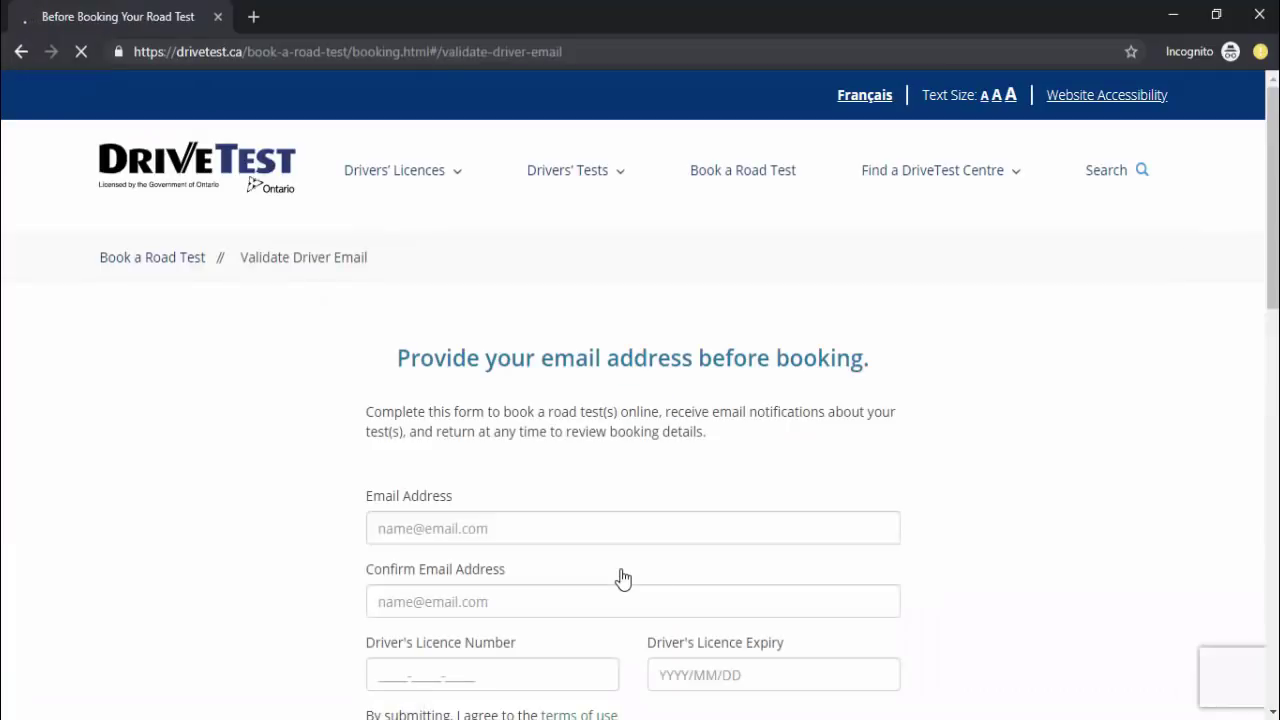
{"action": "scroll", "coordinate": [622, 578], "scroll_direction": "down", "scroll_amount": 2}
{"action": "left_click_drag", "start_coordinate": [397, 137], "coordinate": [872, 148]}
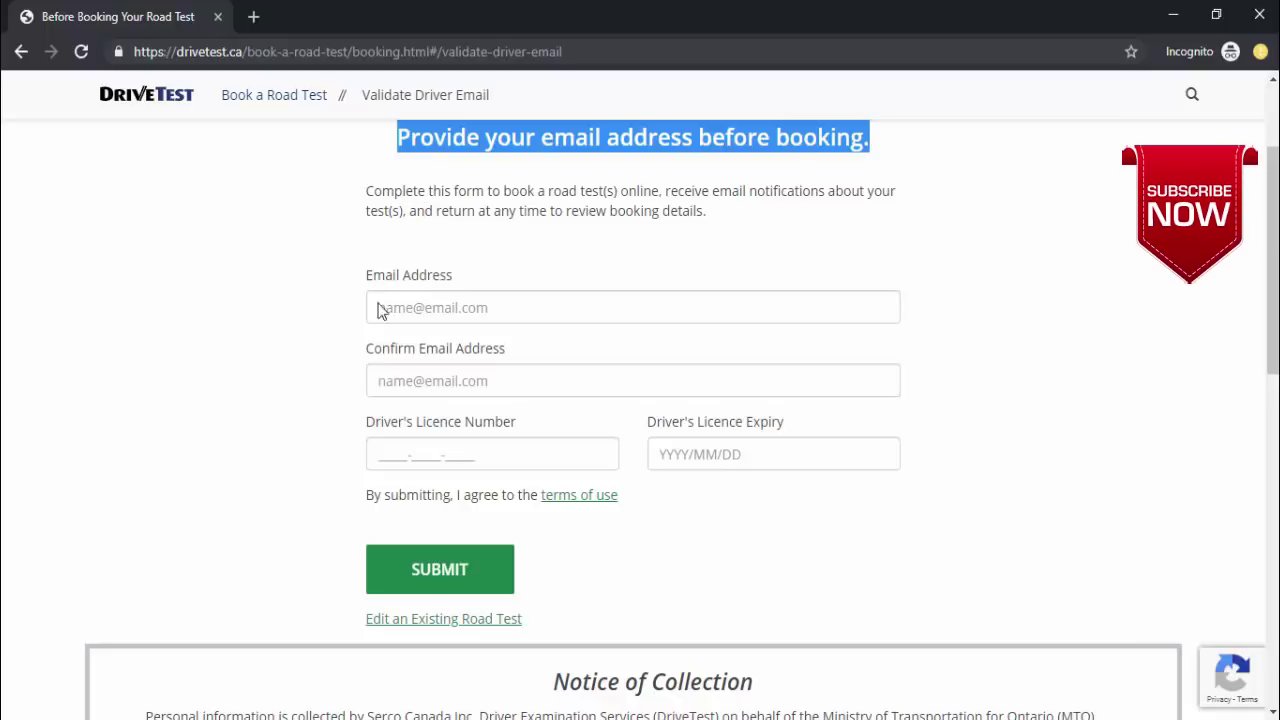
{"action": "left_click", "coordinate": [411, 306]}
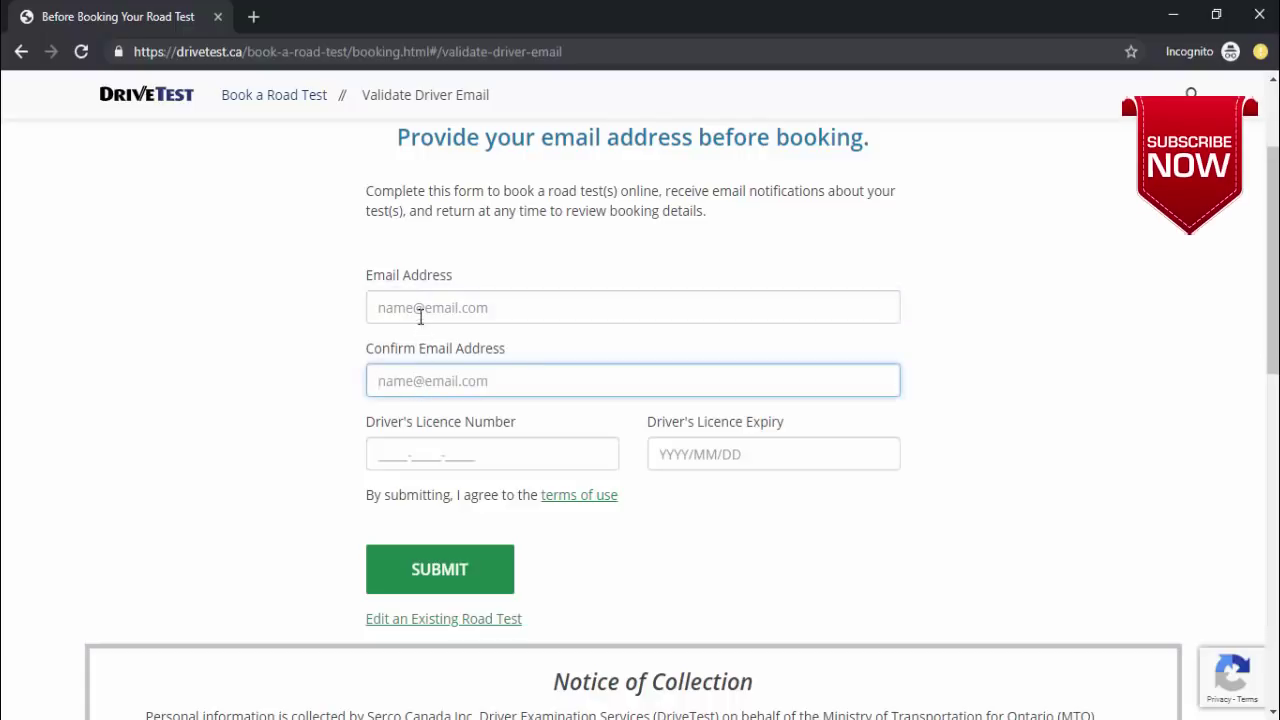
{"action": "left_click", "coordinate": [420, 310]}
{"action": "left_click", "coordinate": [418, 381]}
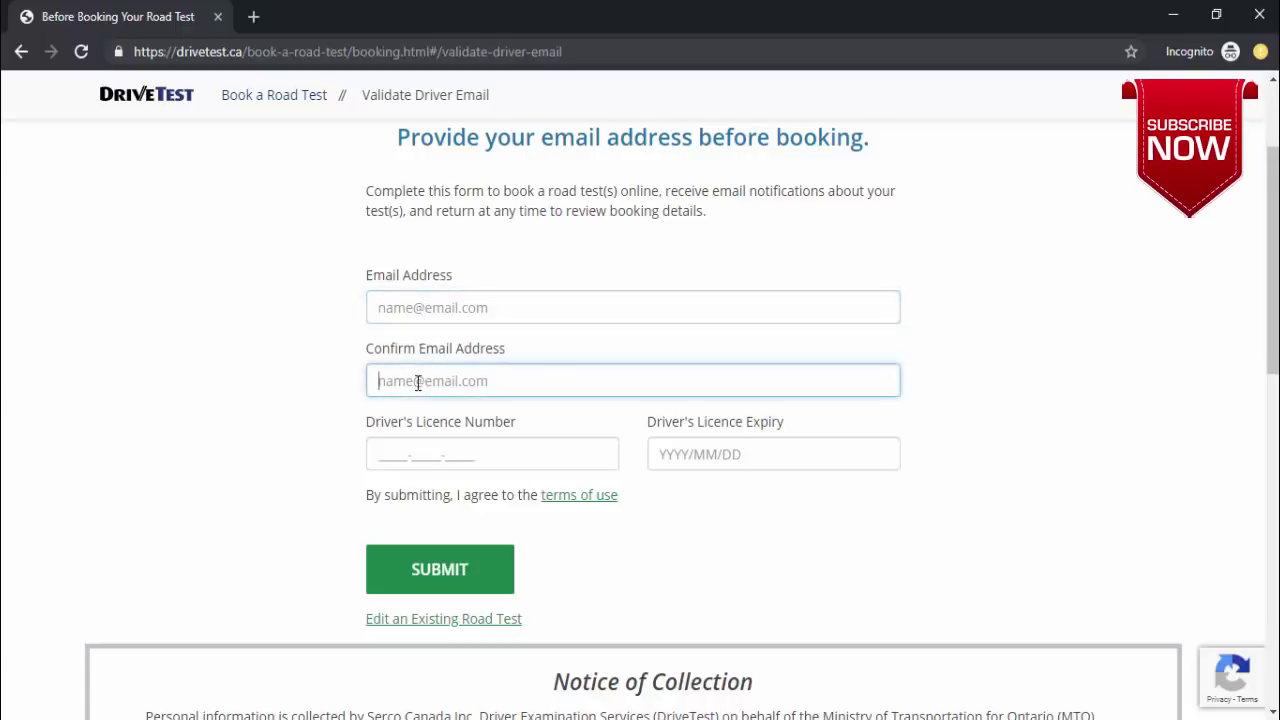
{"action": "left_click", "coordinate": [383, 457]}
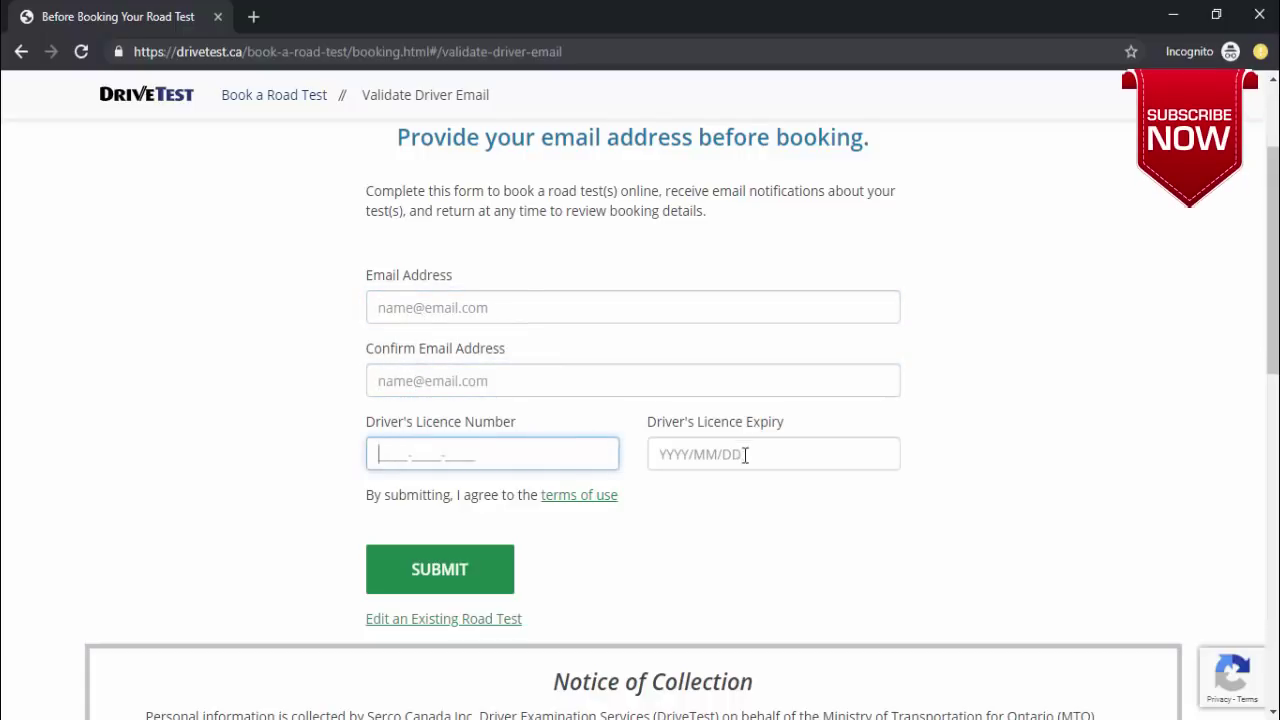
{"action": "left_click", "coordinate": [668, 452]}
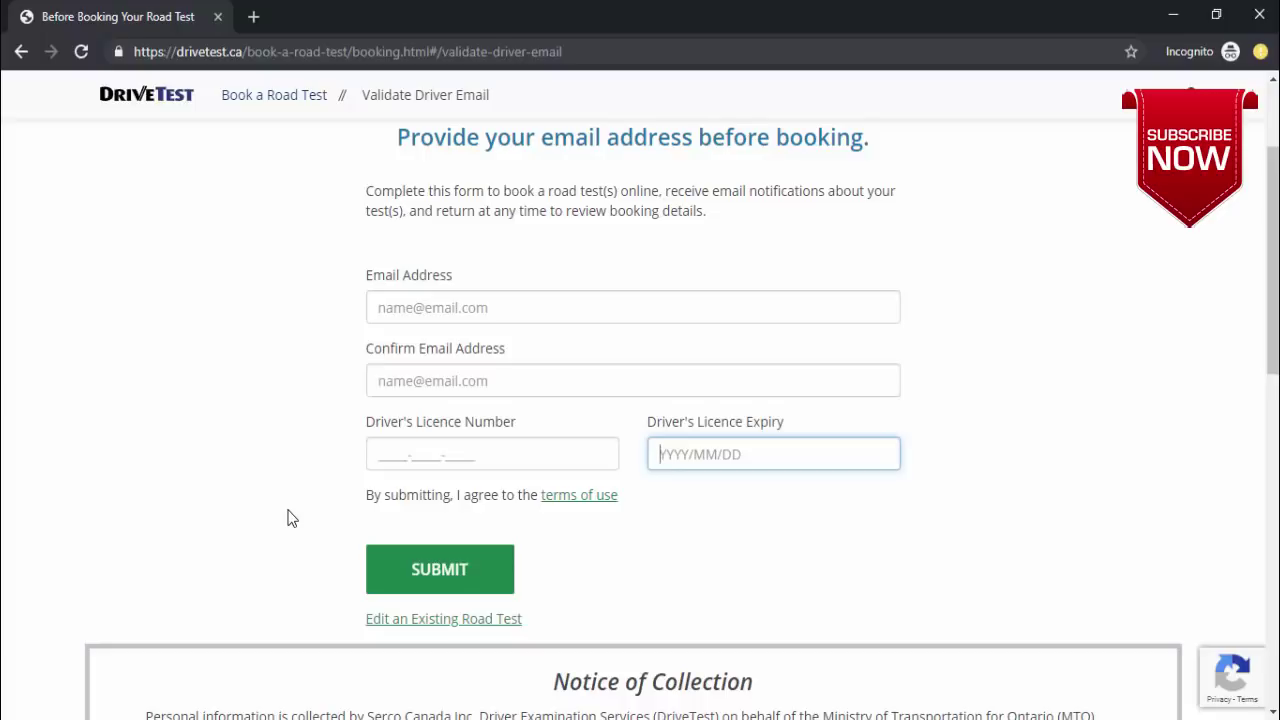
Open the DriveTest email verification message in Gmail in a new tab and highlight its subject
{"action": "left_click", "coordinate": [253, 17]}
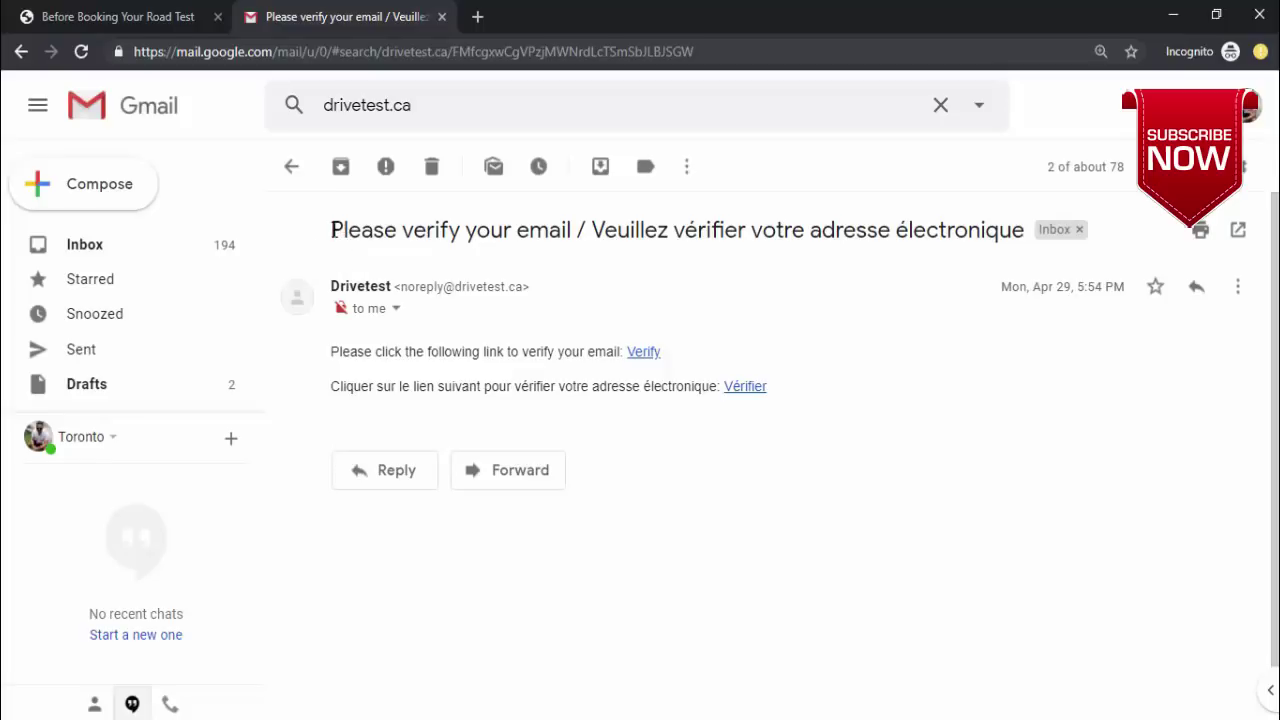
{"action": "left_click_drag", "start_coordinate": [331, 230], "coordinate": [1024, 238]}
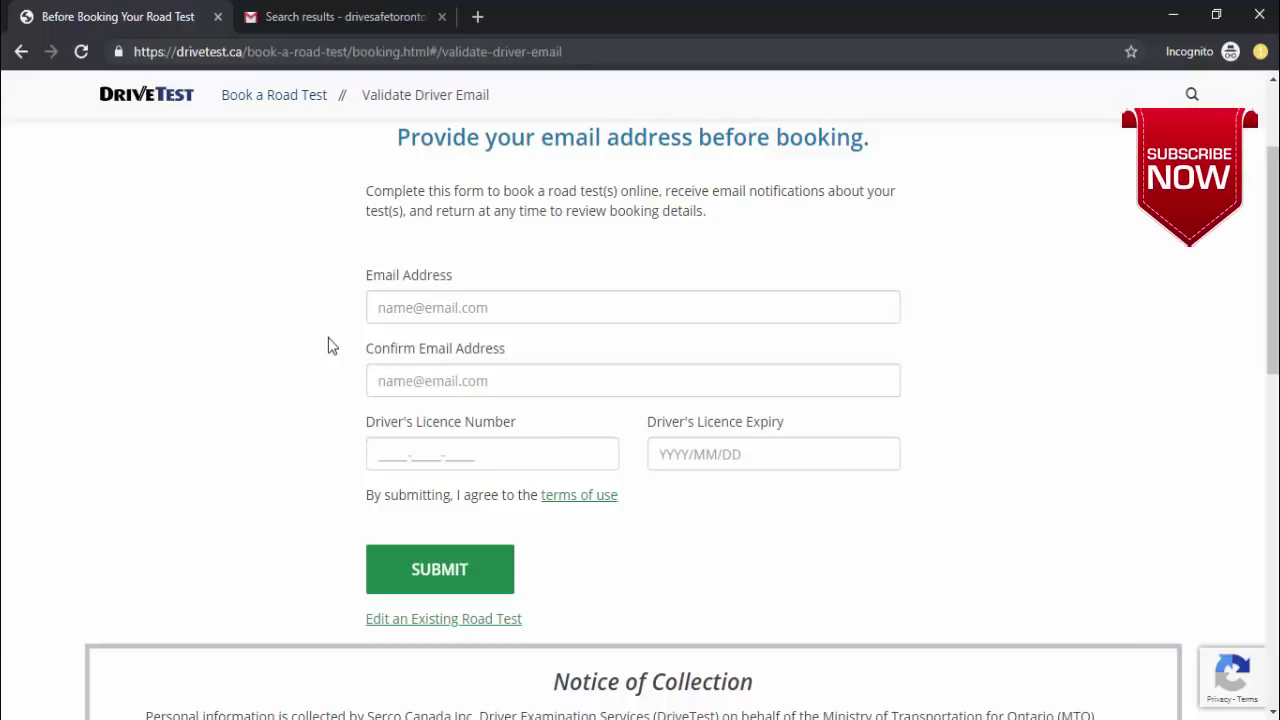
Open the Edit an Existing Road Test page from the booking form and highlight the Driver's Licence Expiry label
{"action": "scroll", "coordinate": [328, 345], "scroll_direction": "down", "scroll_amount": 1}
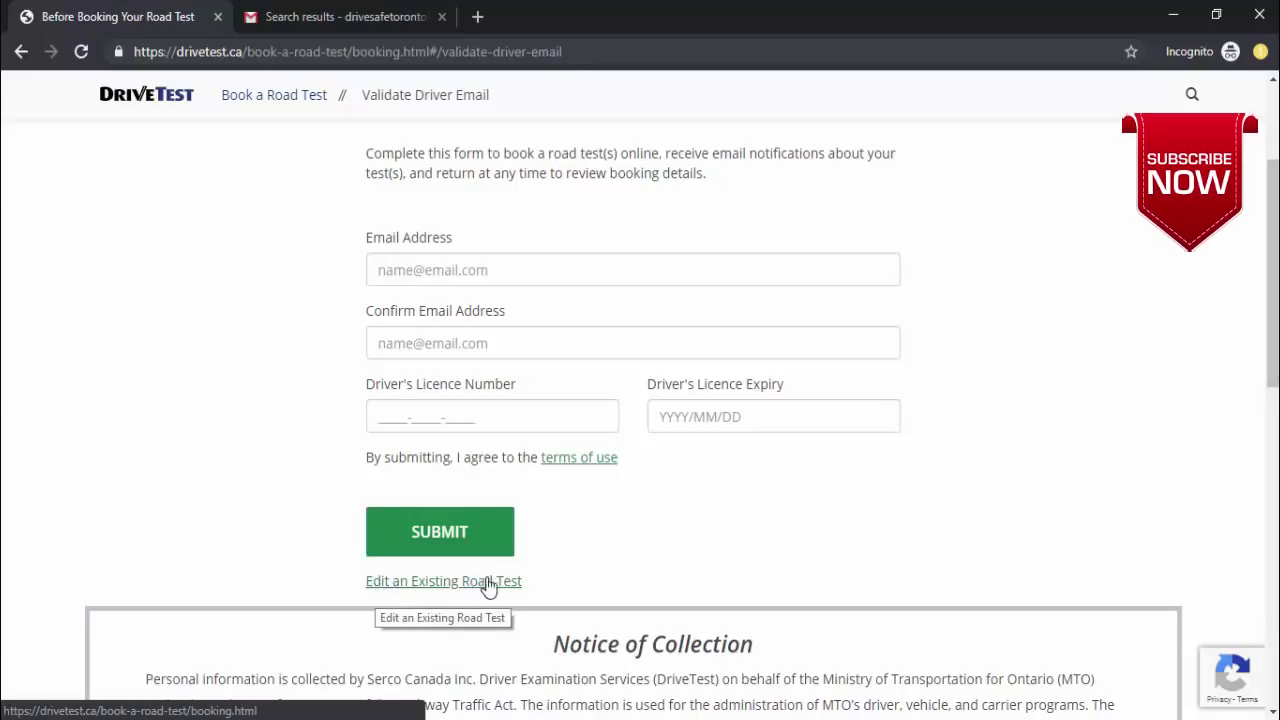
{"action": "left_click", "coordinate": [430, 588]}
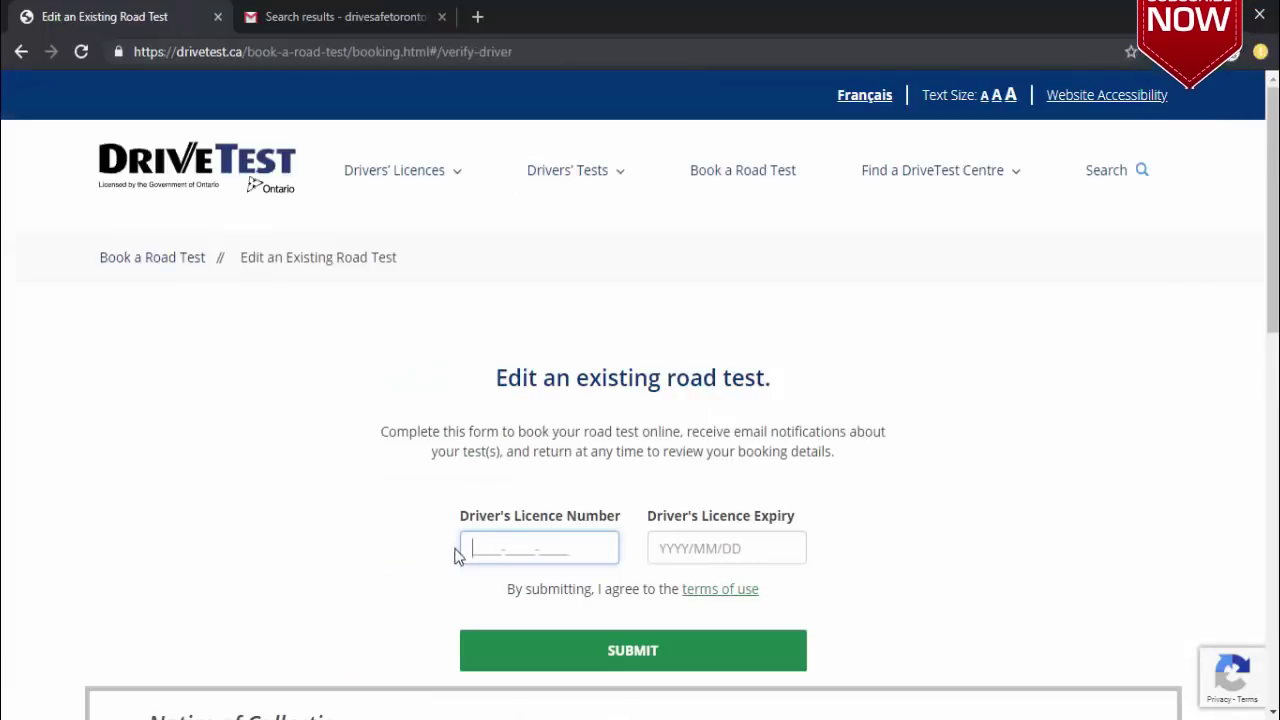
{"action": "left_click", "coordinate": [690, 549]}
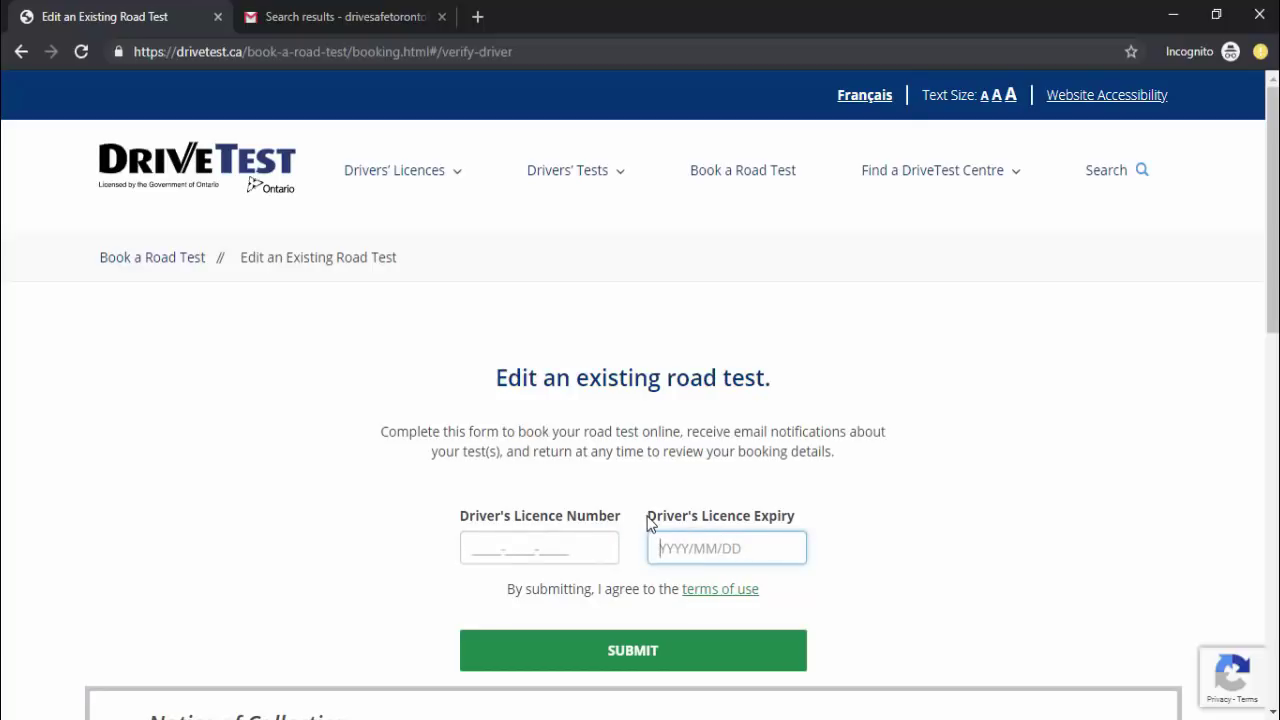
{"action": "left_click_drag", "start_coordinate": [649, 522], "coordinate": [796, 520]}
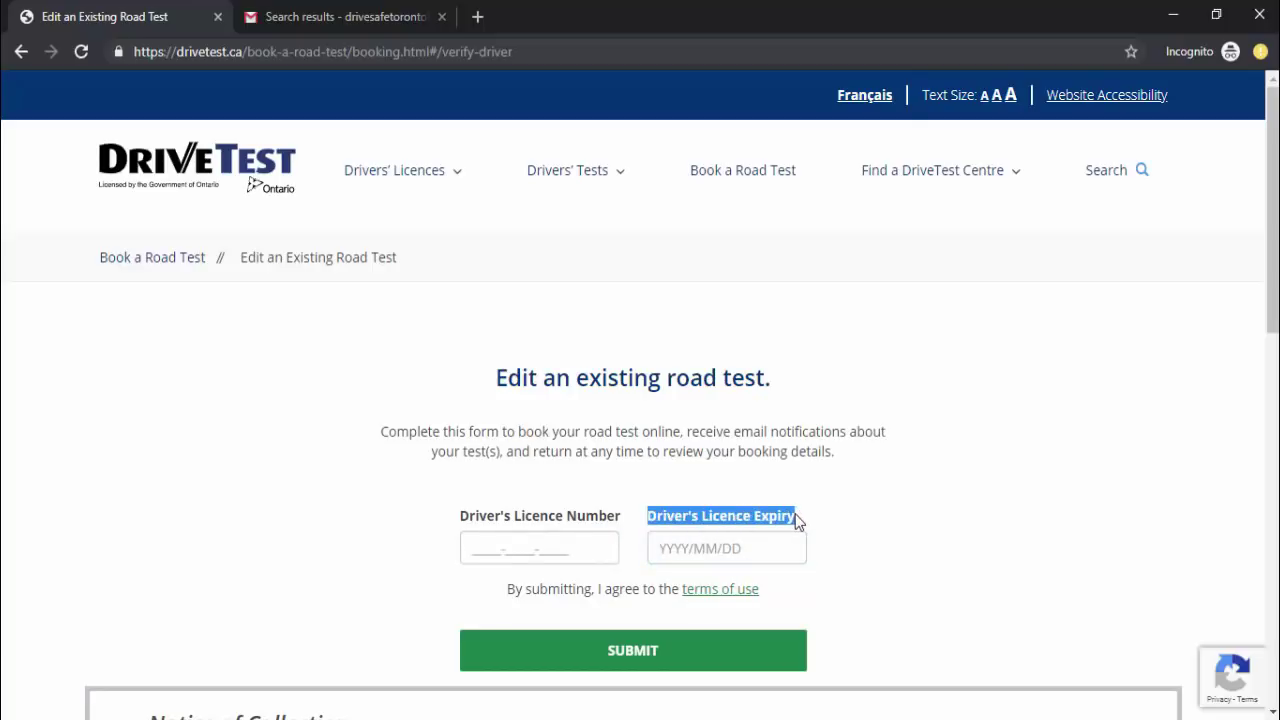
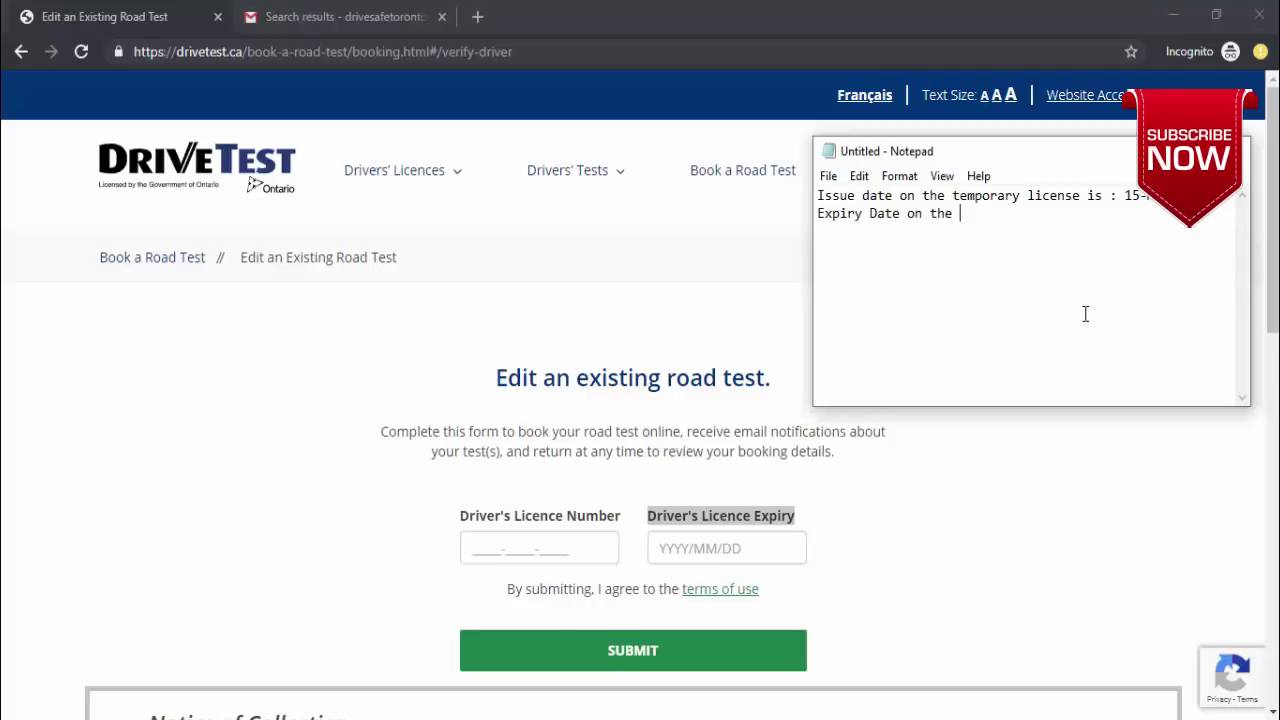
In the Notepad note, complete the line "Expiry Date on the temporary license is 90 days from the expiry date", separated by a blank line
{"action": "type", "text": "ary lices"}
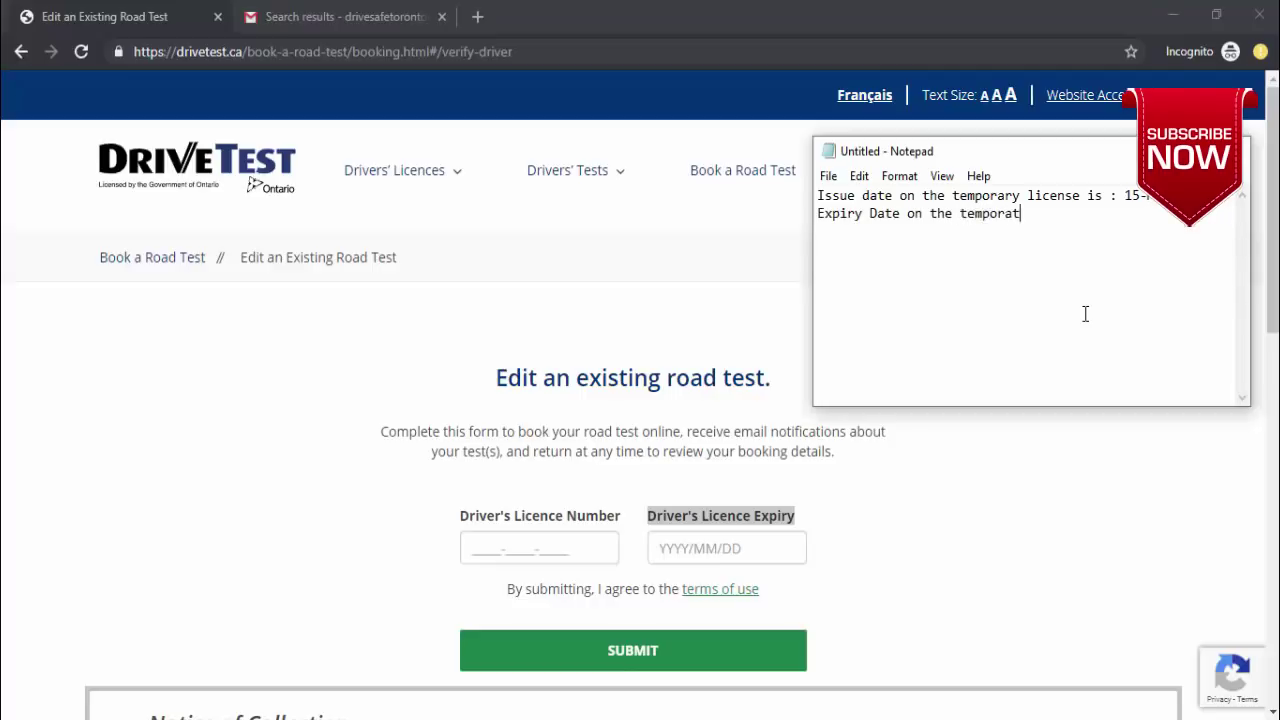
{"action": "type", "text": "nse"}
{"action": "key", "text": "BackSpace"}
{"action": "key", "text": "BackSpace"}
{"action": "key", "text": "BackSpace"}
{"action": "key", "text": "BackSpace"}
{"action": "type", "text": "nse is 90 days"}
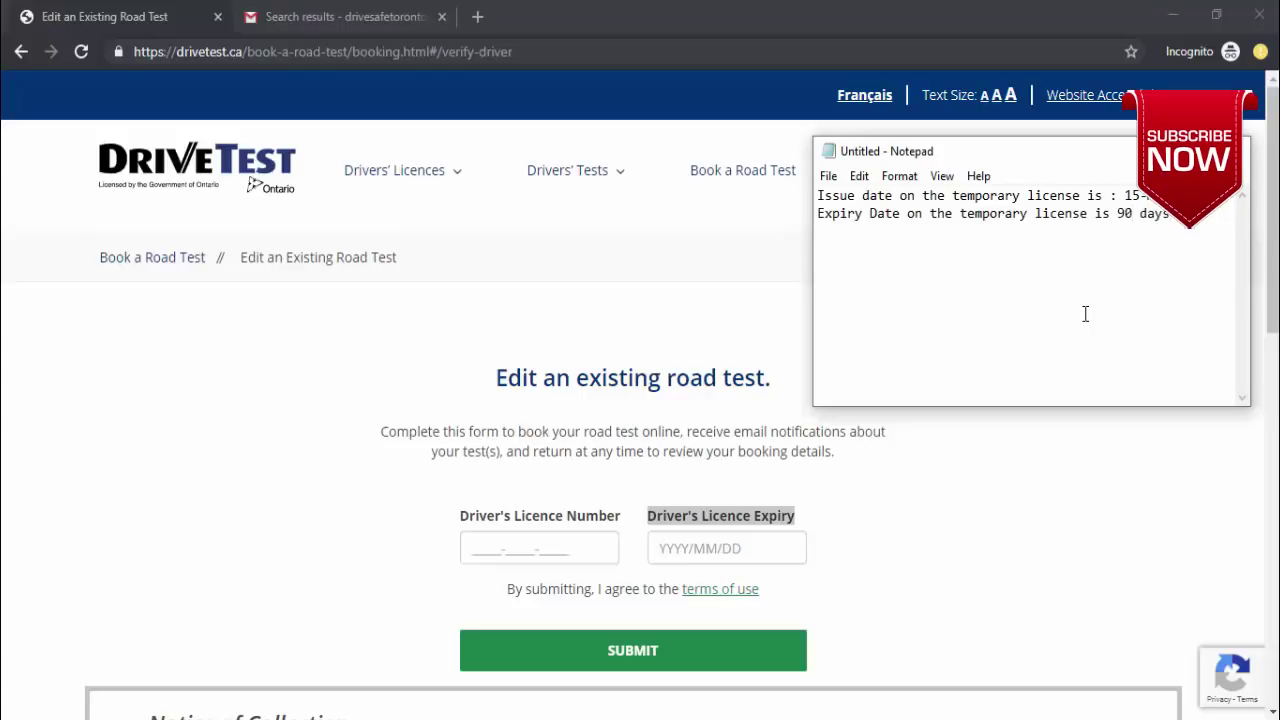
{"action": "key", "text": "Return"}
{"action": "type", "text": "the ep"}
{"action": "type", "text": "pi"}
{"action": "type", "text": "ry da"}
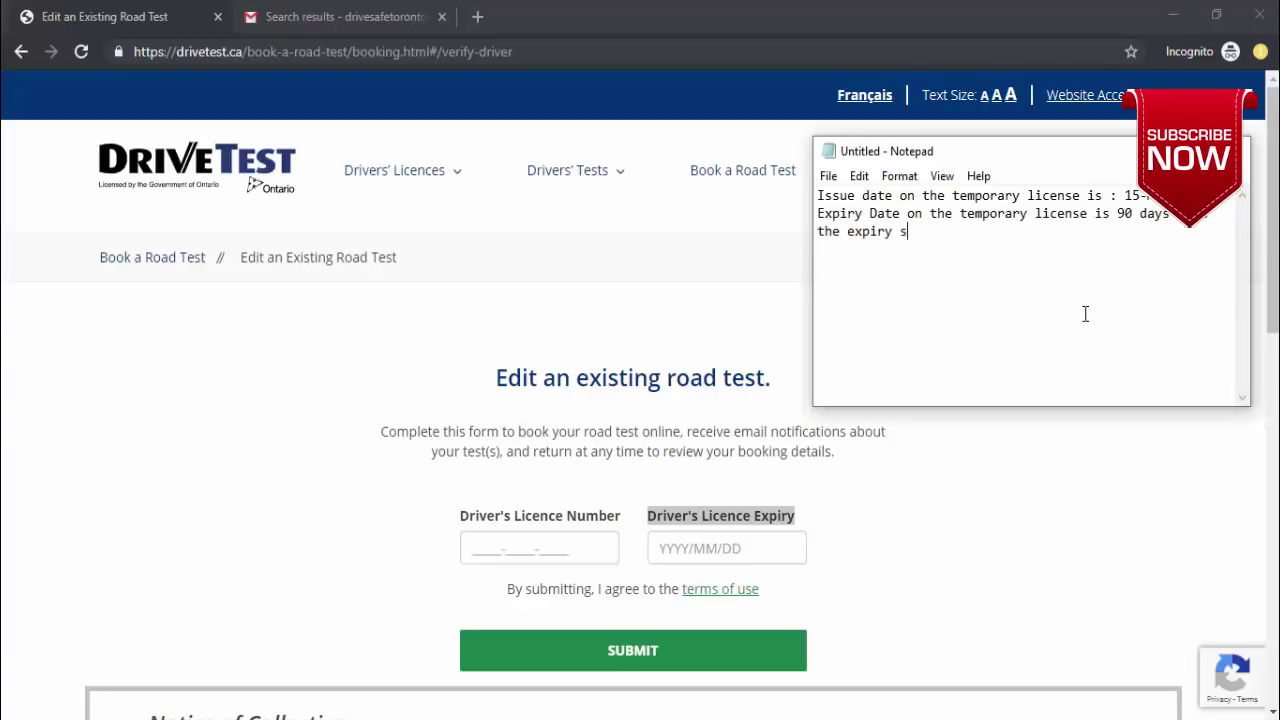
{"action": "type", "text": "te"}
{"action": "key", "text": "Return"}
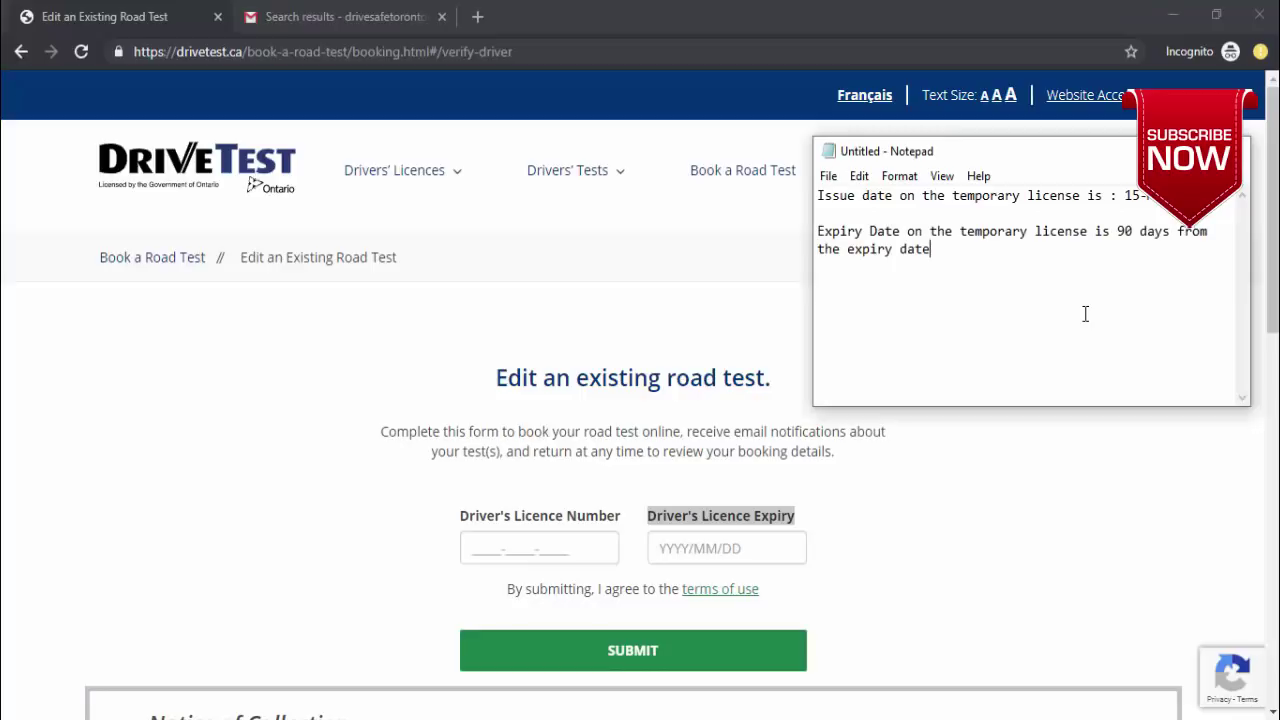
Continue the expiry note with ". So in this case it would be 15-Aug-2019" and widen the Notepad window slightly
{"action": "type", "text": ". So in this case it would be 15-A"}
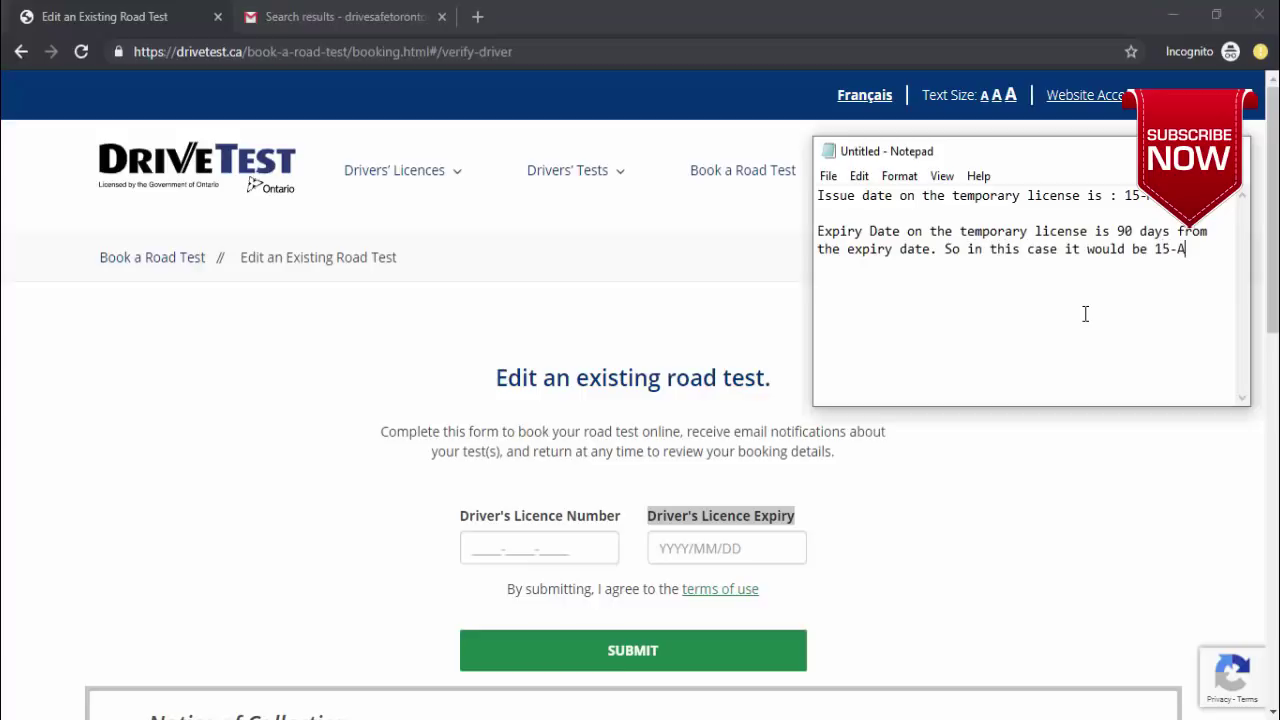
{"action": "type", "text": "ug-2019"}
{"action": "left_click_drag", "start_coordinate": [809, 320], "coordinate": [797, 318]}
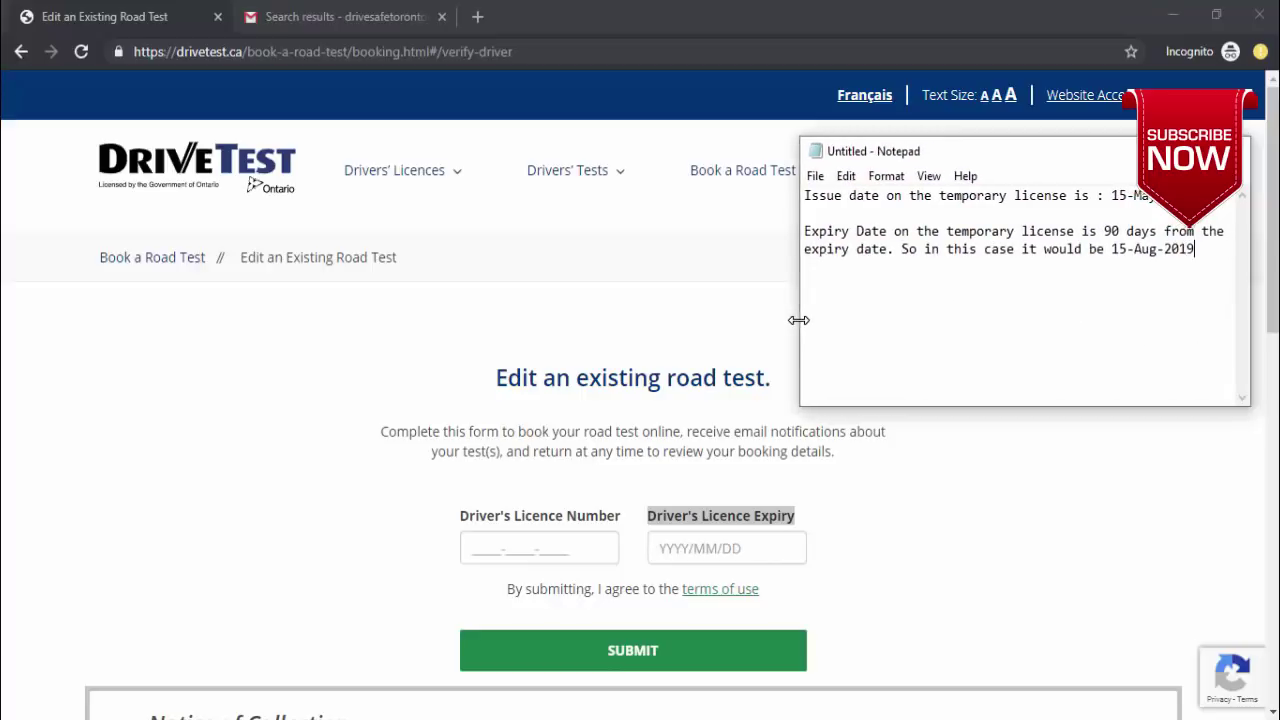
Add a separate line reading "15-Aug-2019 - DO NOT USE THIS DATE TO BOOK THE ROAD TEST"
{"action": "key", "text": "Return"}
{"action": "key", "text": "Return"}
{"action": "type", "text": "15-Aug-2019"}
{"action": "type", "text": "-"}
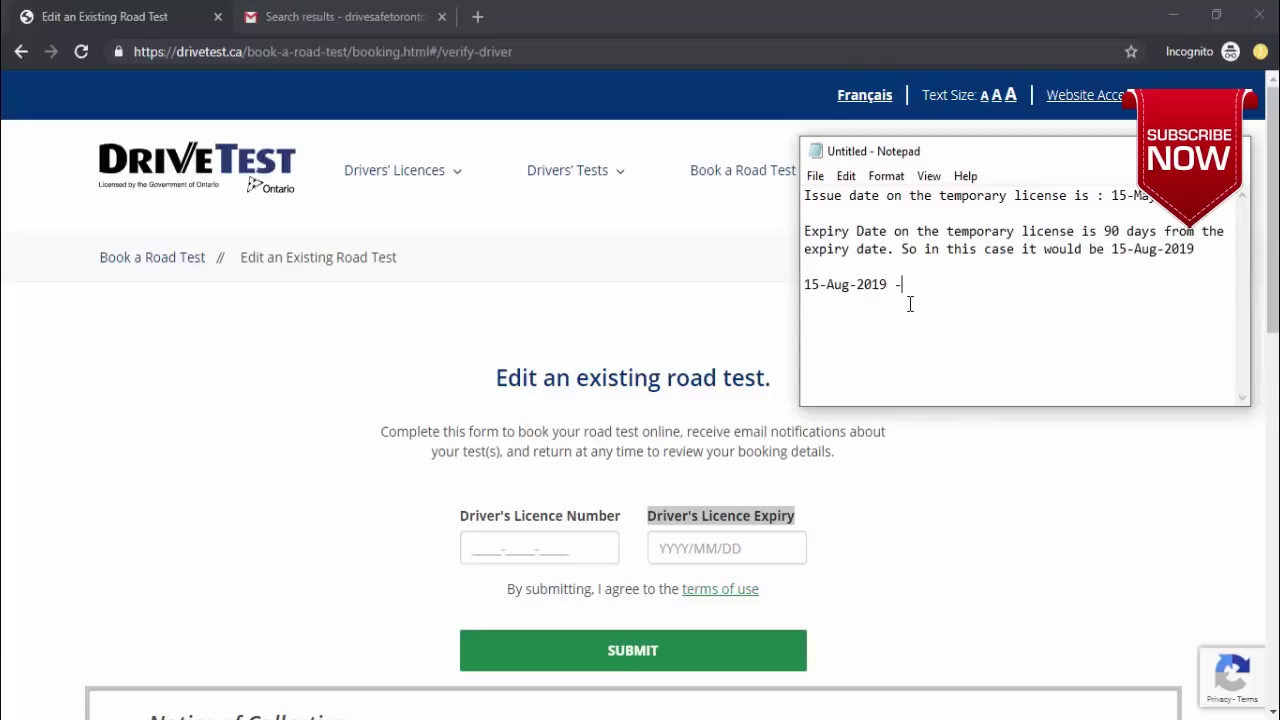
{"action": "type", "text": " DO NOT USE THIS "}
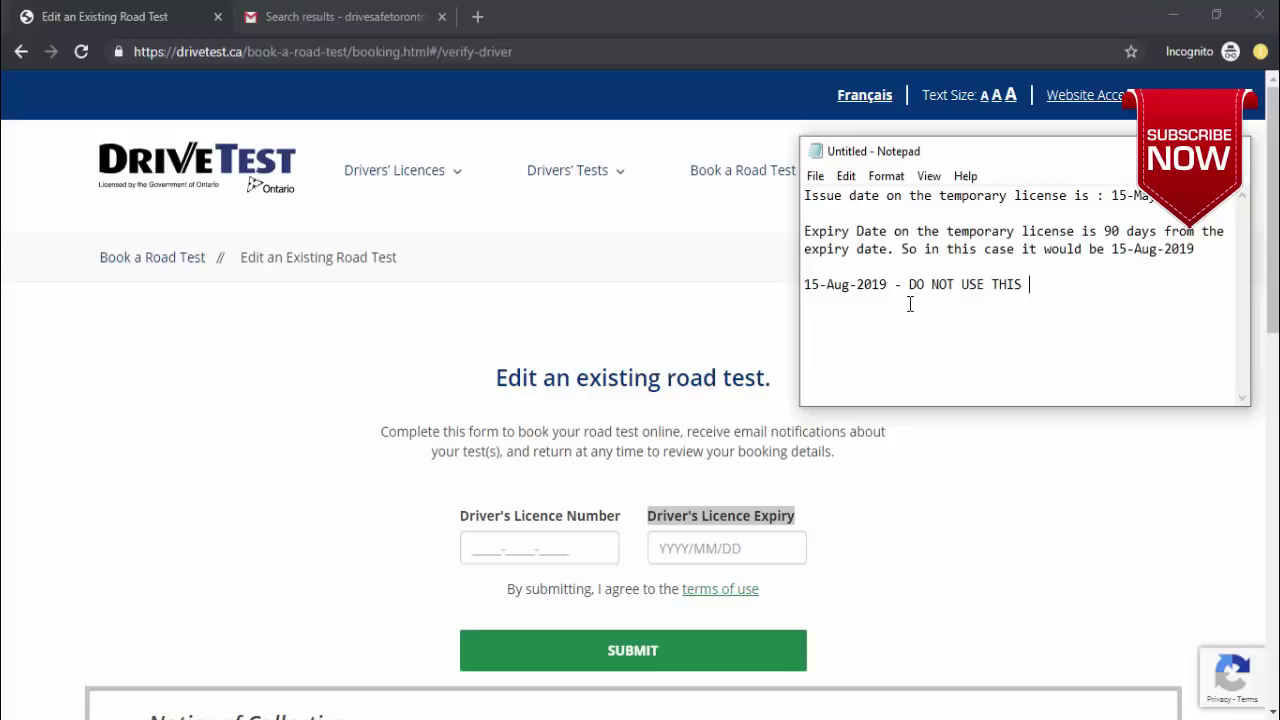
{"action": "type", "text": "DATE TO BOOK THE ROAD TEST"}
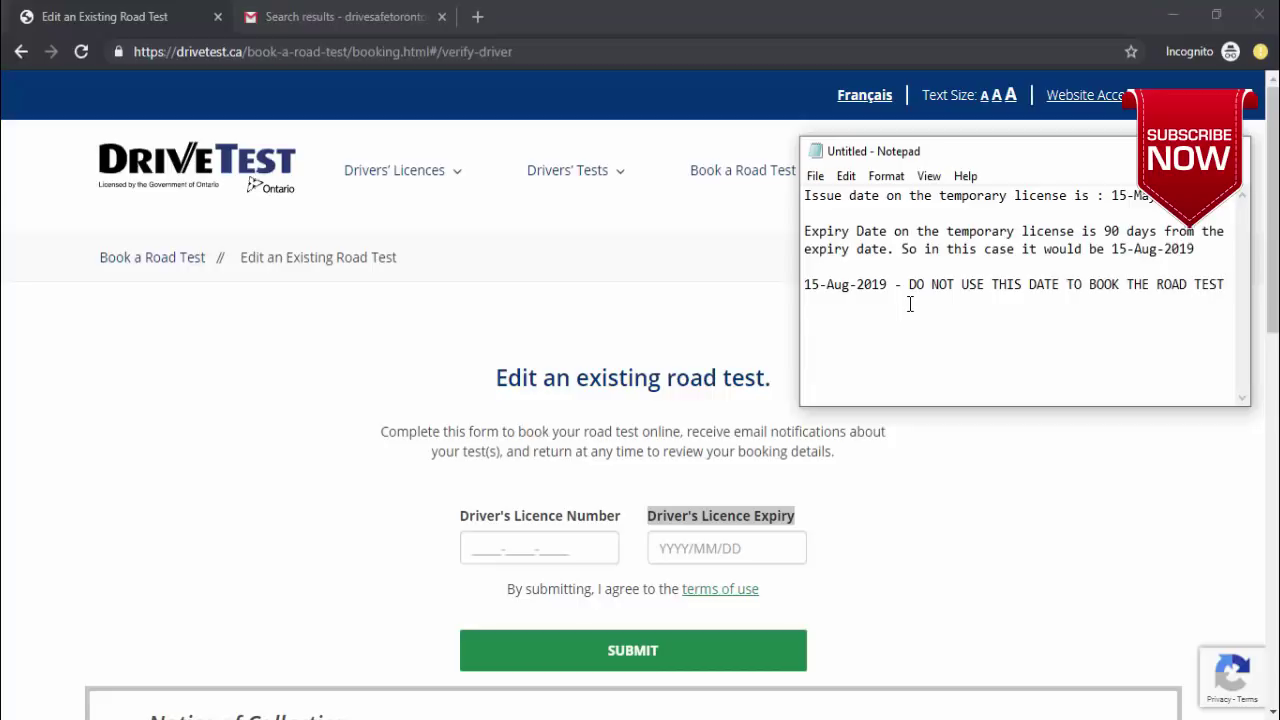
Add "Because your plastic license is going to be valid for 5 years. So you should try the expiry date 5 years from the issue date."
{"action": "key", "text": "Return"}
{"action": "key", "text": "Return"}
{"action": "type", "text": "Because your plastic license"}
{"action": "key", "text": "BackSpace"}
{"action": "key", "text": "BackSpace"}
{"action": "type", "text": "cs"}
{"action": "key", "text": "BackSpace"}
{"action": "type", "text": "se"}
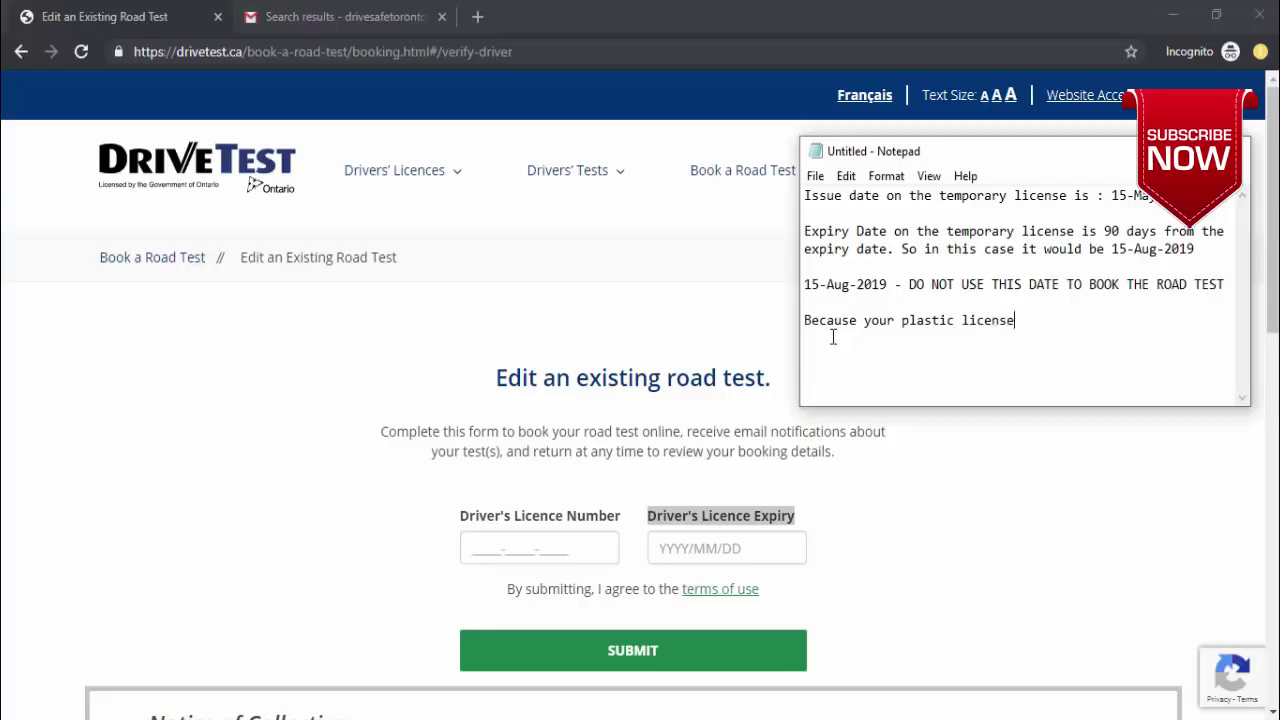
{"action": "type", "text": " is going to be valid "}
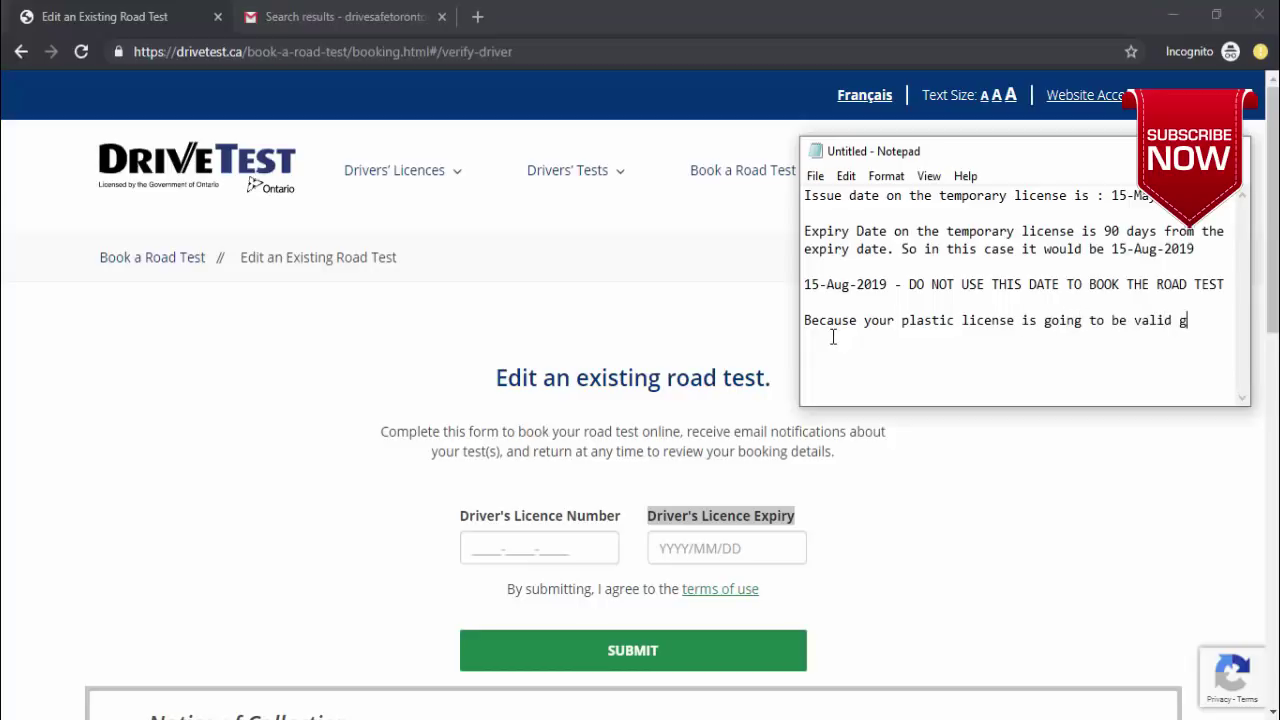
{"action": "type", "text": "for 5 years. So you should try the expiry date 5 years from the issue date."}
{"action": "key", "text": "Return"}
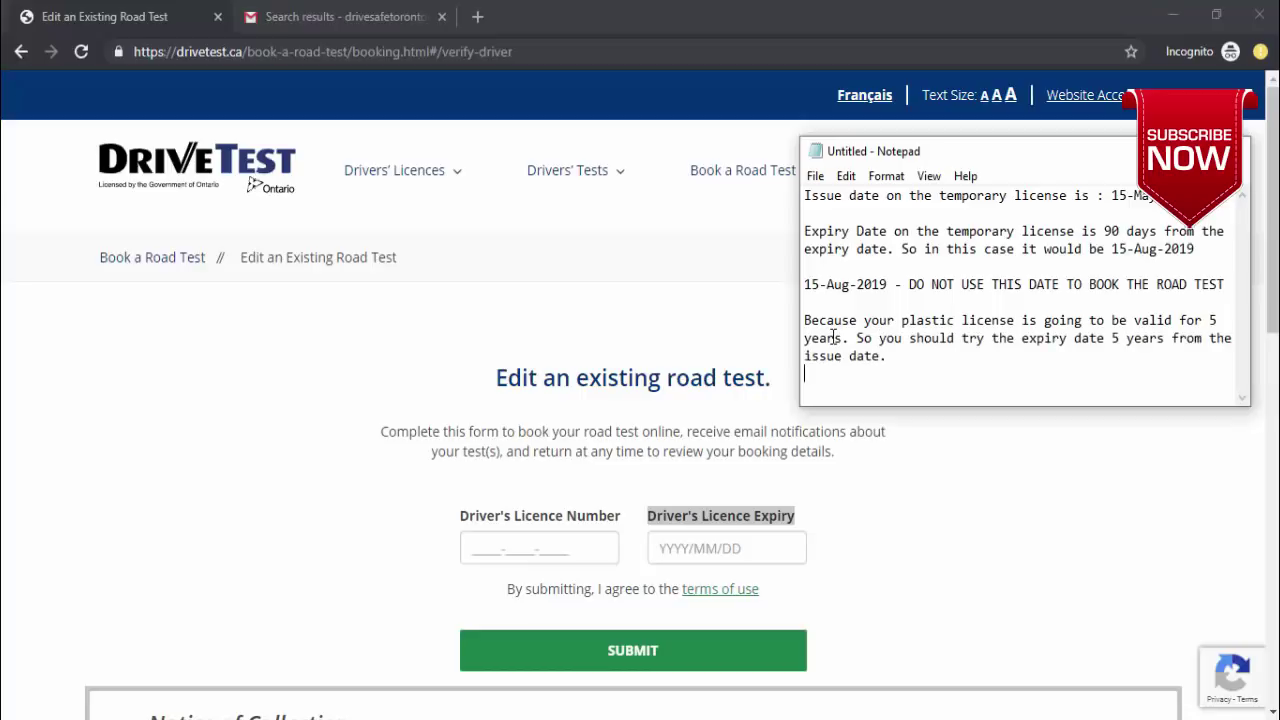
Add a closing line to the note reading "In this case it would be 14-May-2024"
{"action": "type", "text": "In this case it would be "}
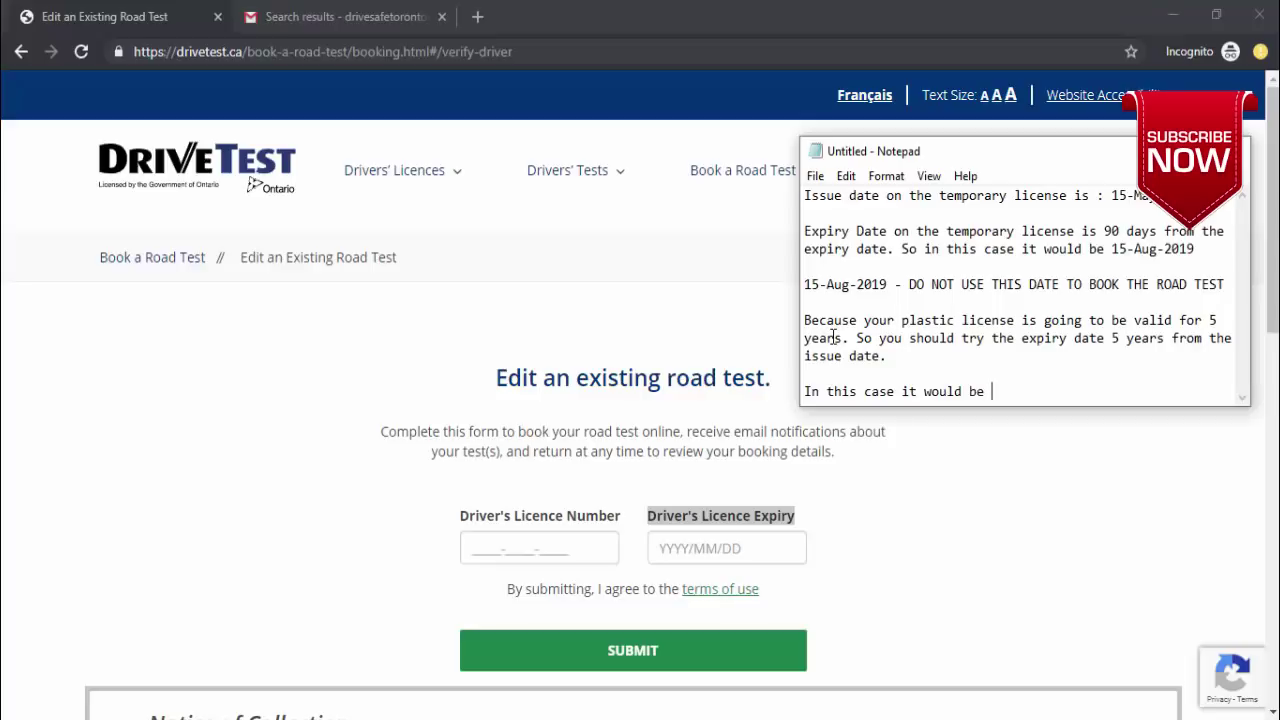
{"action": "type", "text": "14-May-2019"}
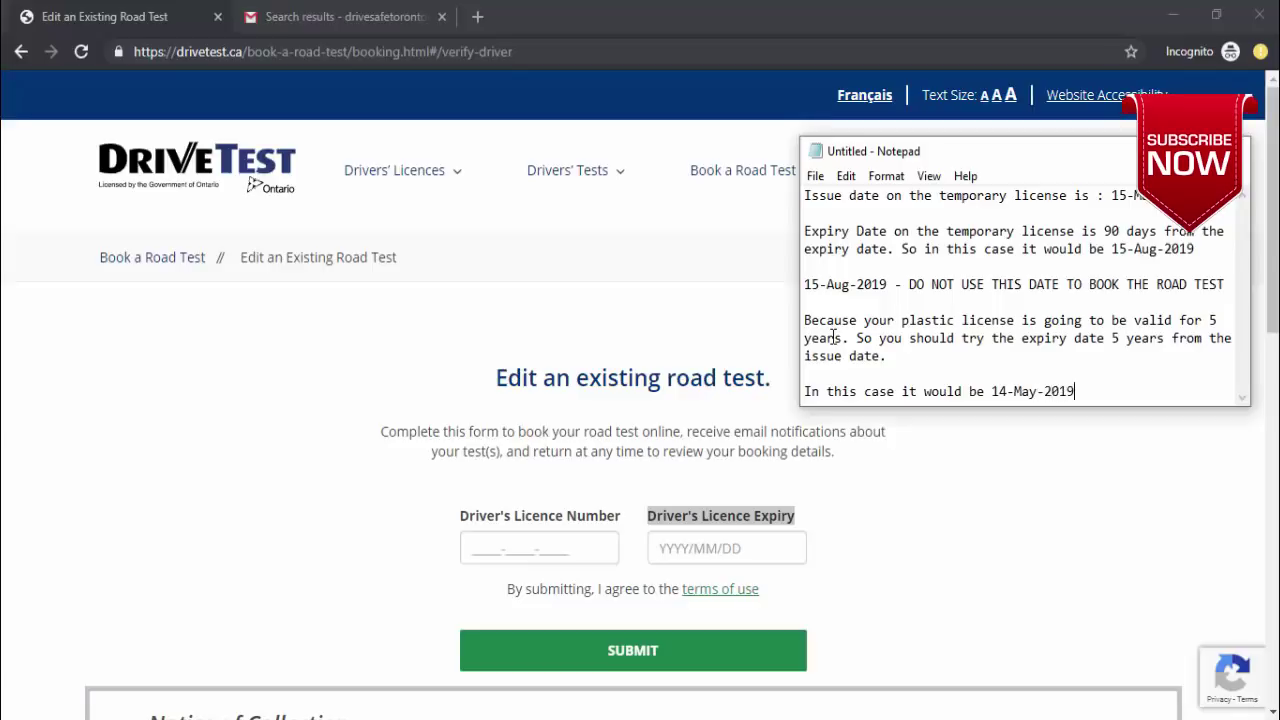
{"action": "key", "text": "ctrl+shift+Left"}
{"action": "key", "text": "ctrl+shift+Left"}
{"action": "key", "text": "End"}
{"action": "key", "text": "ctrl+shift+Left"}
{"action": "key", "text": "ctrl+shift+Left"}
{"action": "key", "text": "ctrl+Right"}
{"action": "key", "text": "Right"}
{"action": "key", "text": "BackSpace"}
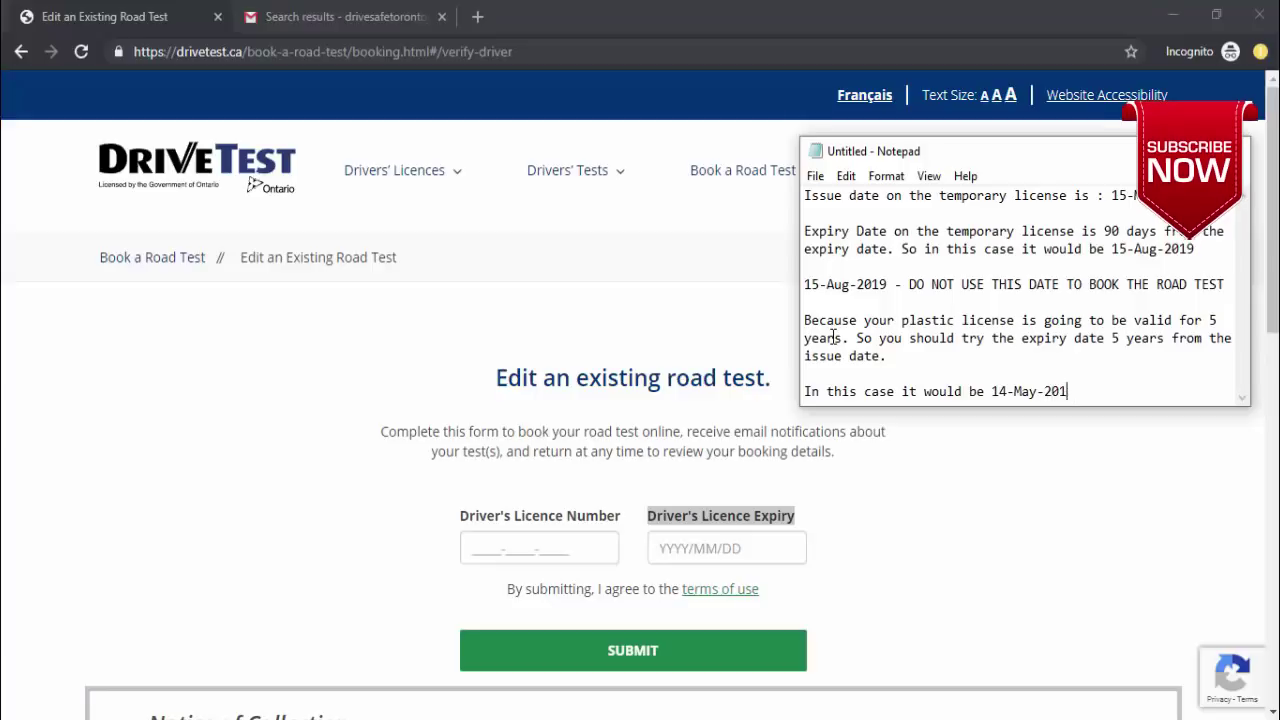
{"action": "key", "text": "BackSpace"}
{"action": "type", "text": "24"}
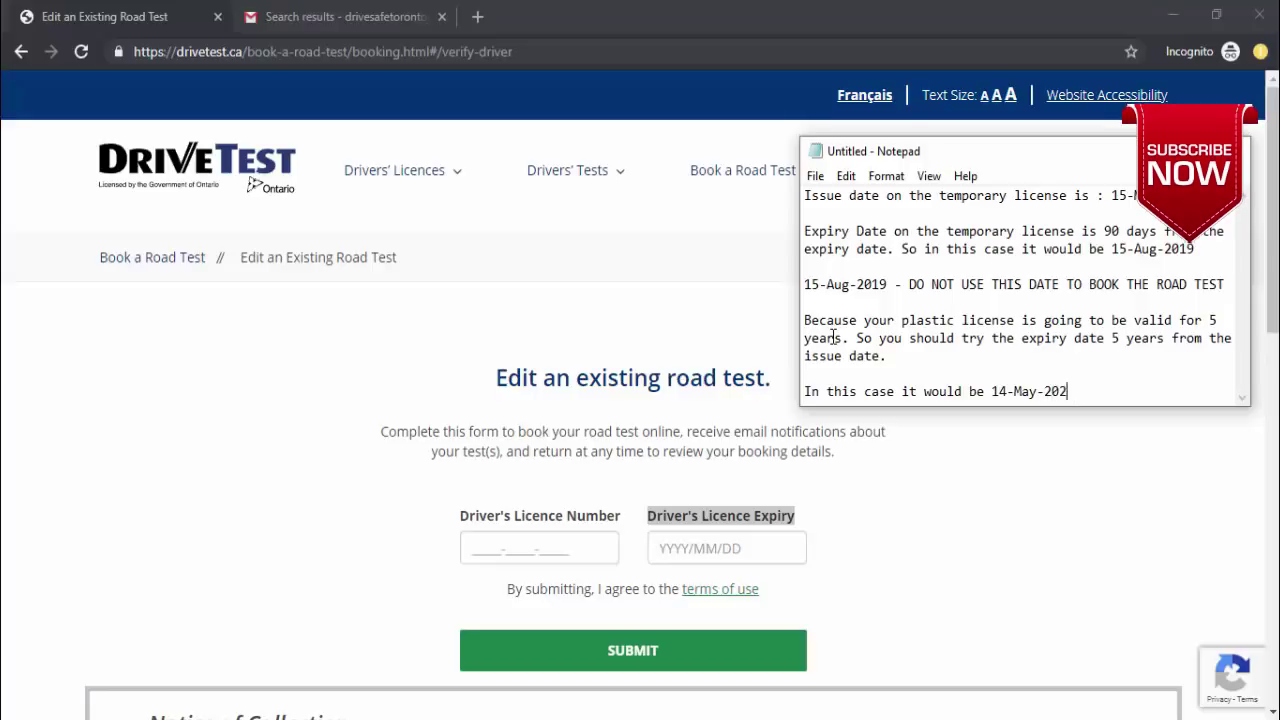
Highlight the date 14-May-2024 at the end of the note's last line
{"action": "key", "text": "shift+Left"}
{"action": "key", "text": "shift+Left"}
{"action": "key", "text": "shift+Left"}
{"action": "key", "text": "shift+Left"}
{"action": "key", "text": "shift+Left"}
{"action": "key", "text": "shift+Left"}
{"action": "key", "text": "shift+Left"}
{"action": "key", "text": "shift+Left"}
{"action": "key", "text": "shift+Left"}
{"action": "key", "text": "shift+Left"}
{"action": "key", "text": "shift+Left"}
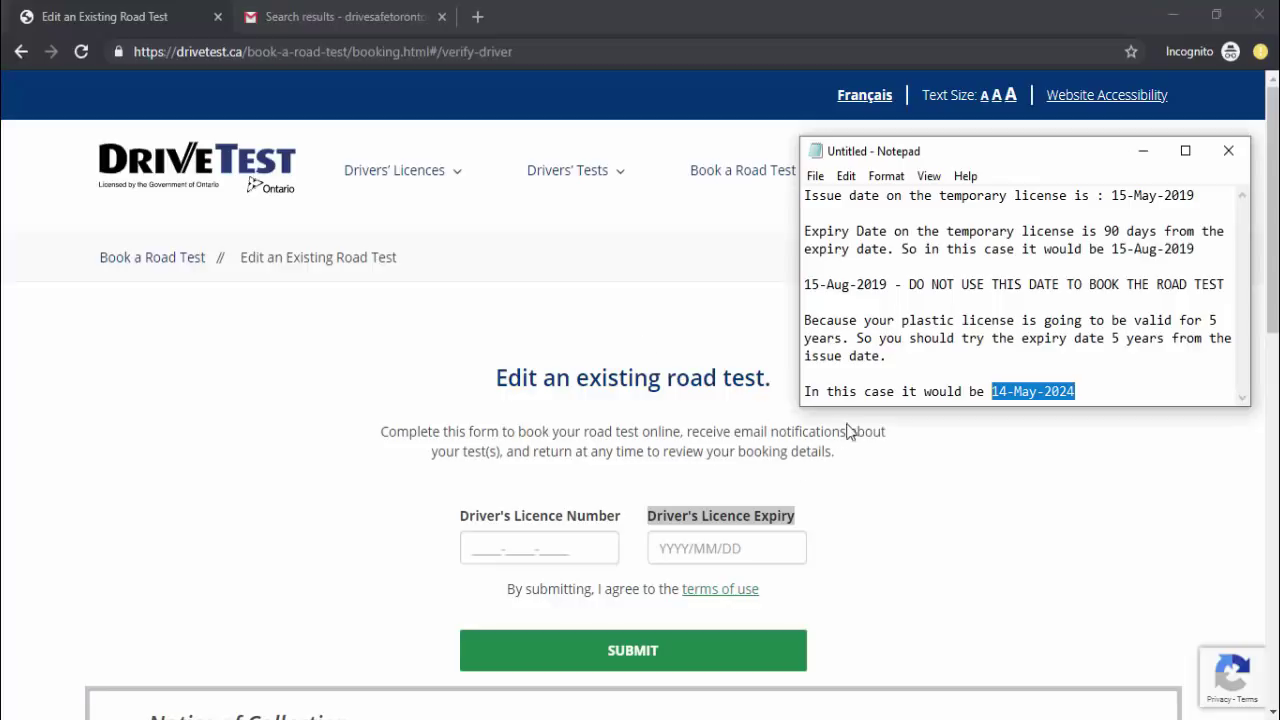
Enter the driver's licence number and the licence expiry 2019/07/30 in the road test form and submit it
{"action": "left_click", "coordinate": [706, 471]}
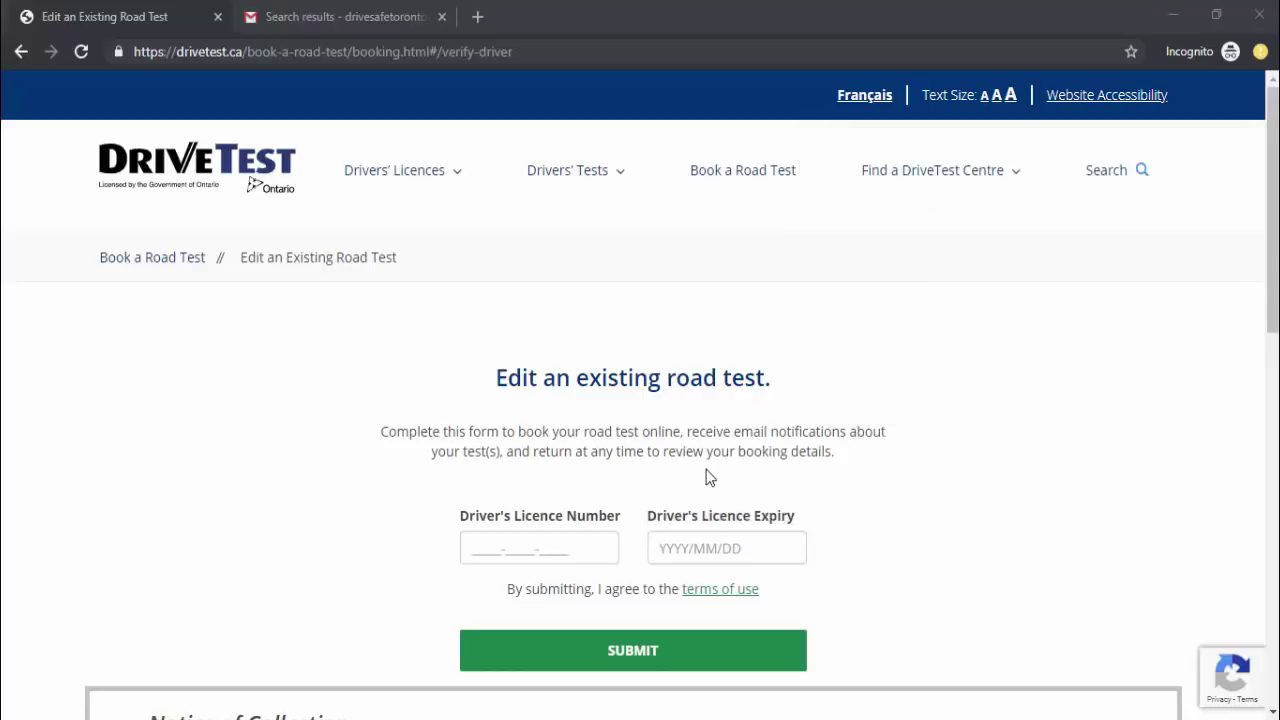
{"action": "scroll", "coordinate": [706, 469], "scroll_direction": "down", "scroll_amount": 1}
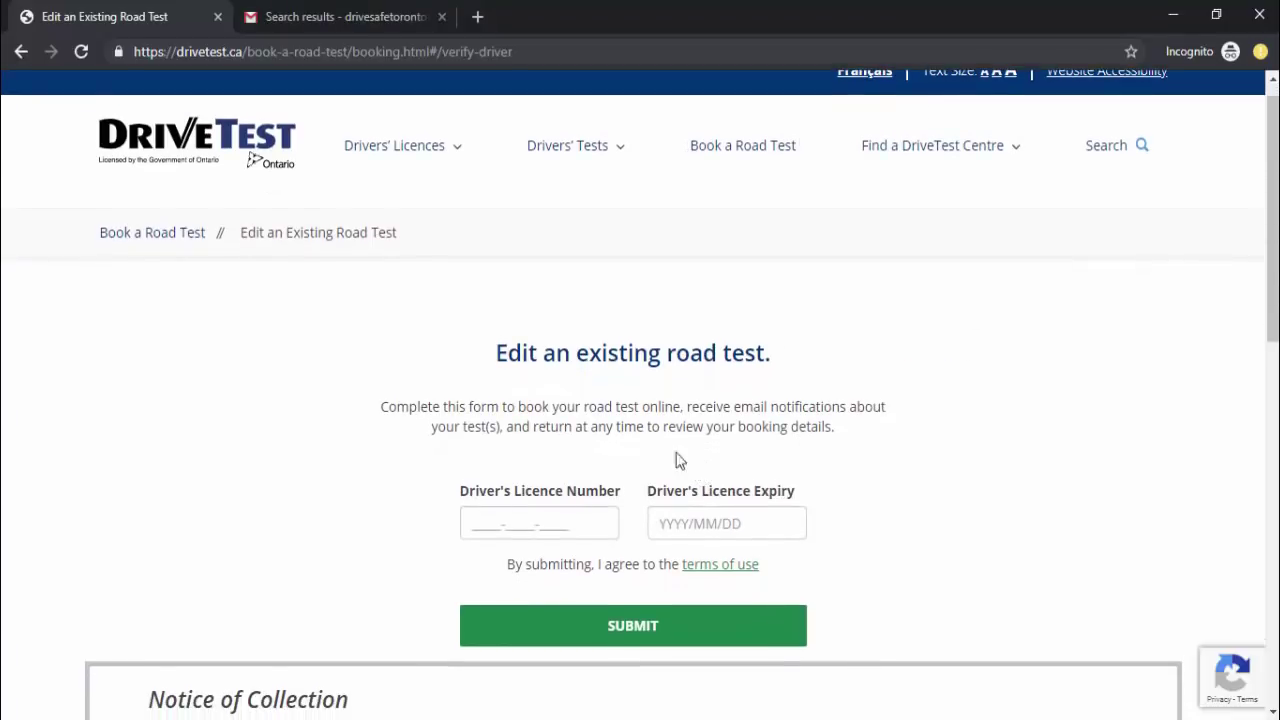
{"action": "left_click", "coordinate": [468, 527]}
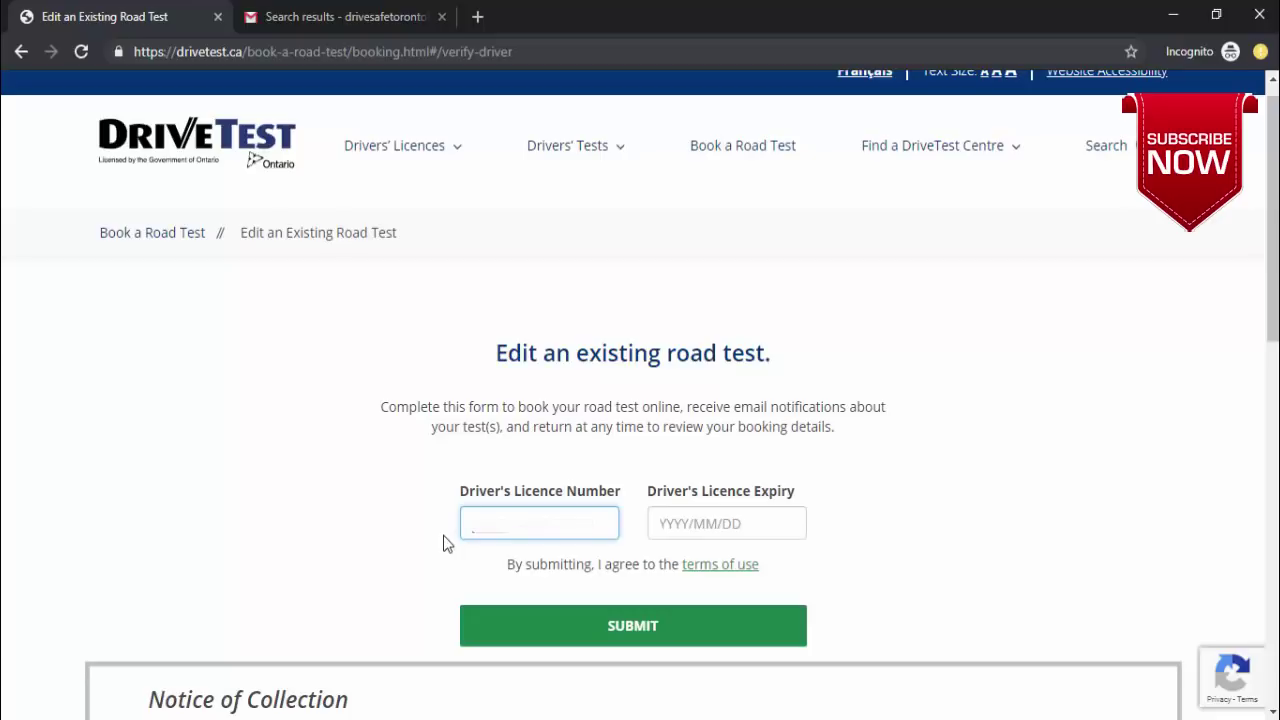
{"action": "left_click", "coordinate": [659, 523]}
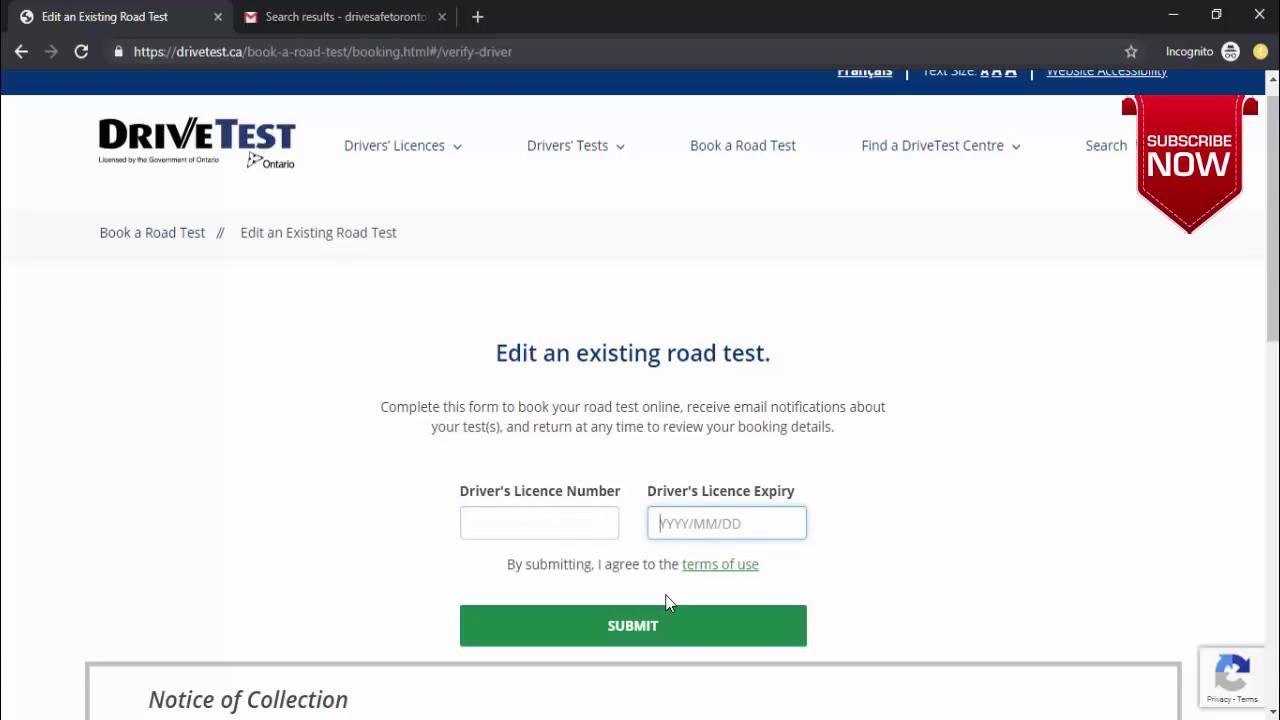
{"action": "type", "text": "2019"}
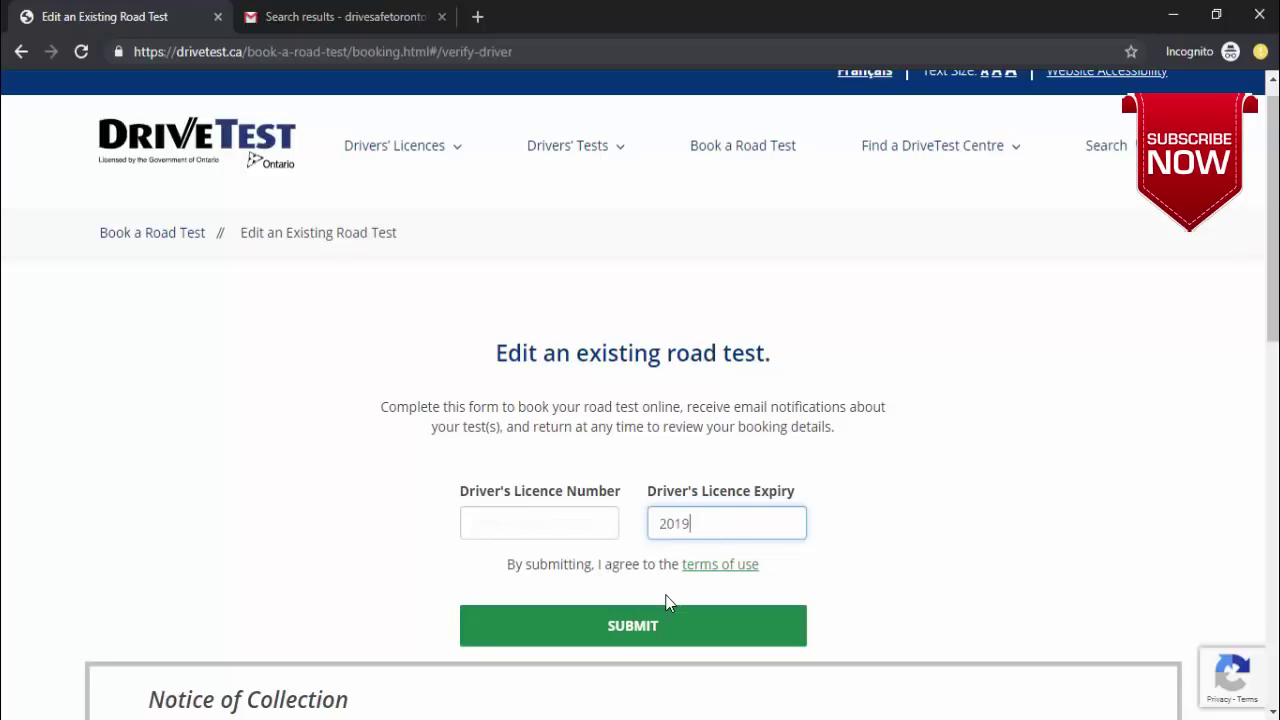
{"action": "type", "text": "0730"}
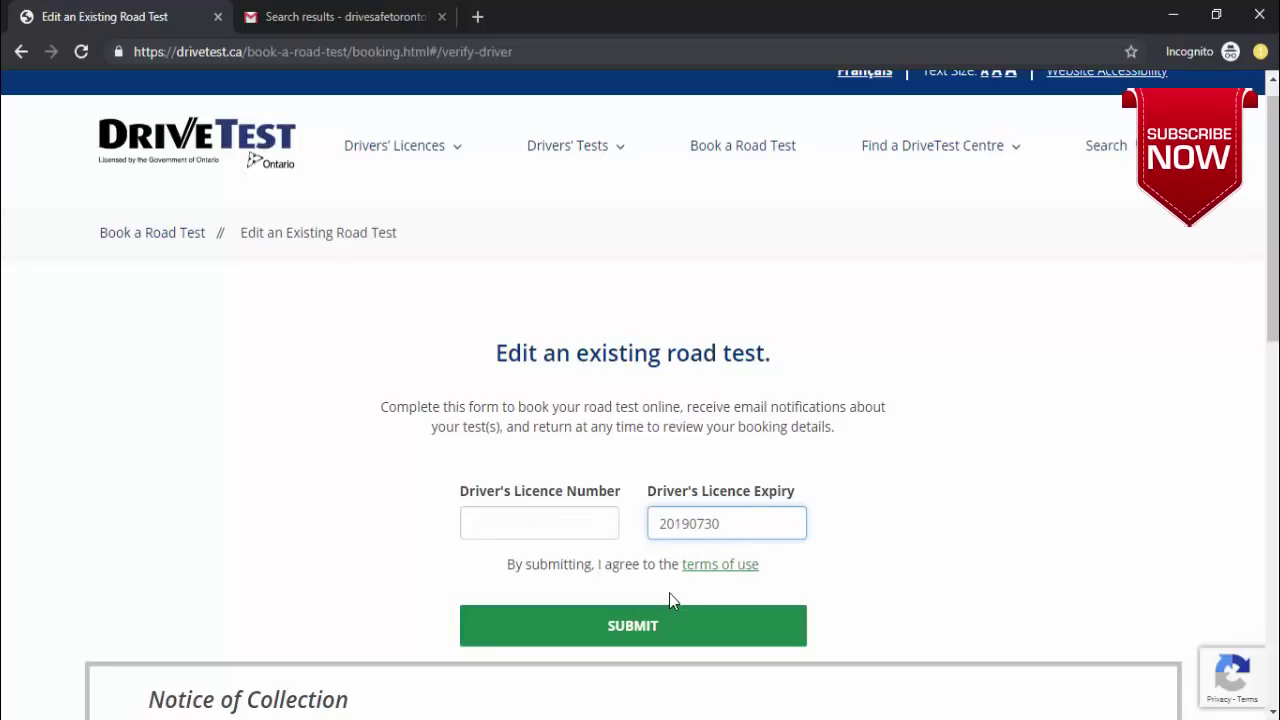
{"action": "left_click", "coordinate": [710, 523]}
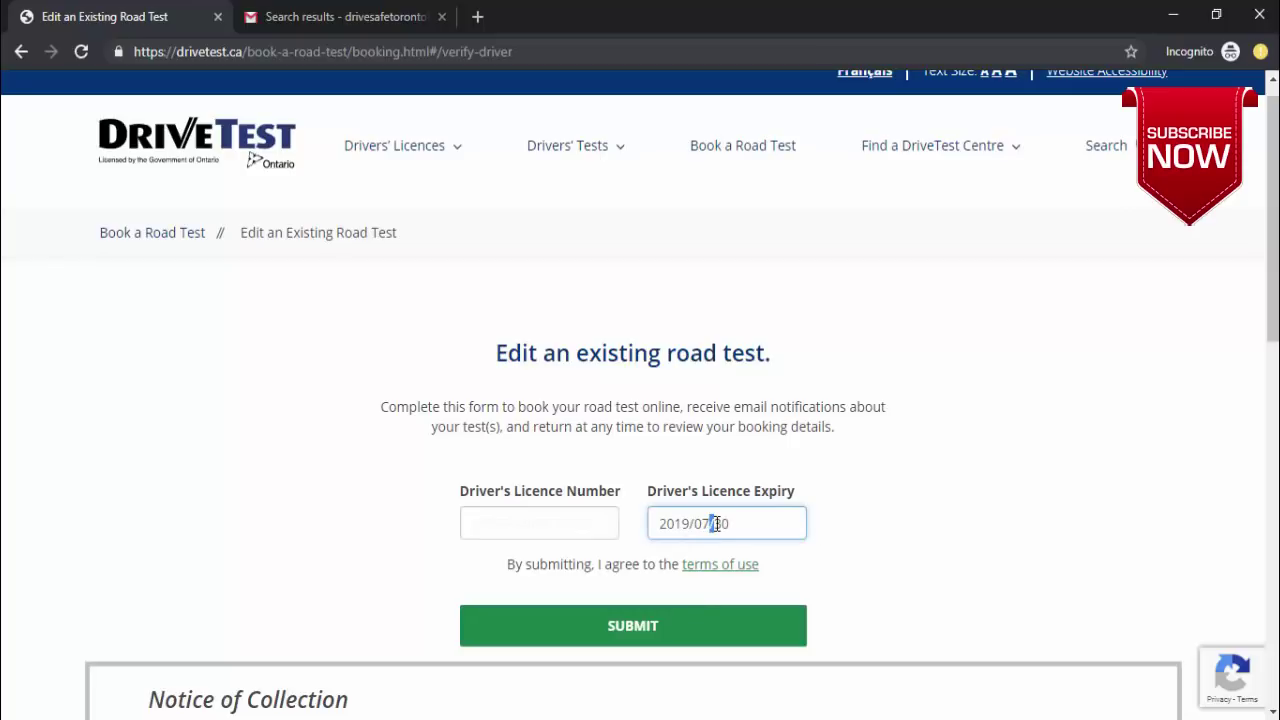
{"action": "left_click", "coordinate": [686, 634]}
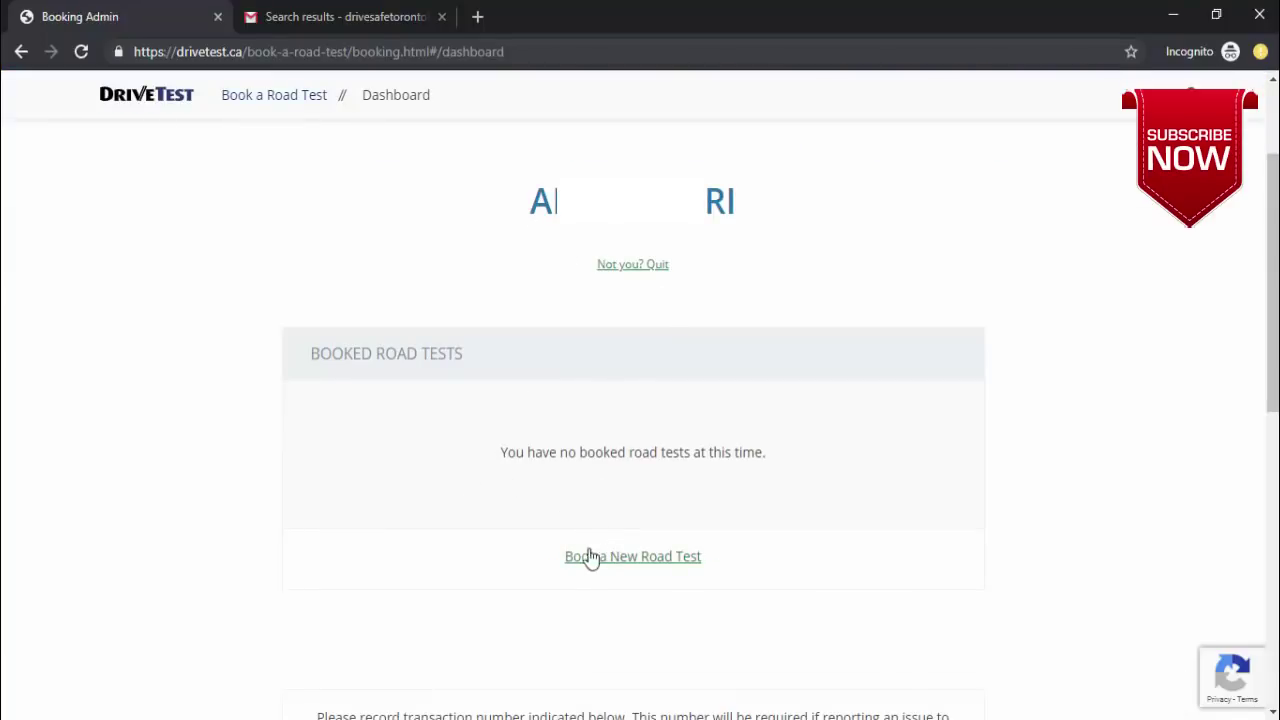
Start booking a new road test from the Booked Road Tests section of the dashboard
{"action": "left_click_drag", "start_coordinate": [549, 571], "coordinate": [692, 575]}
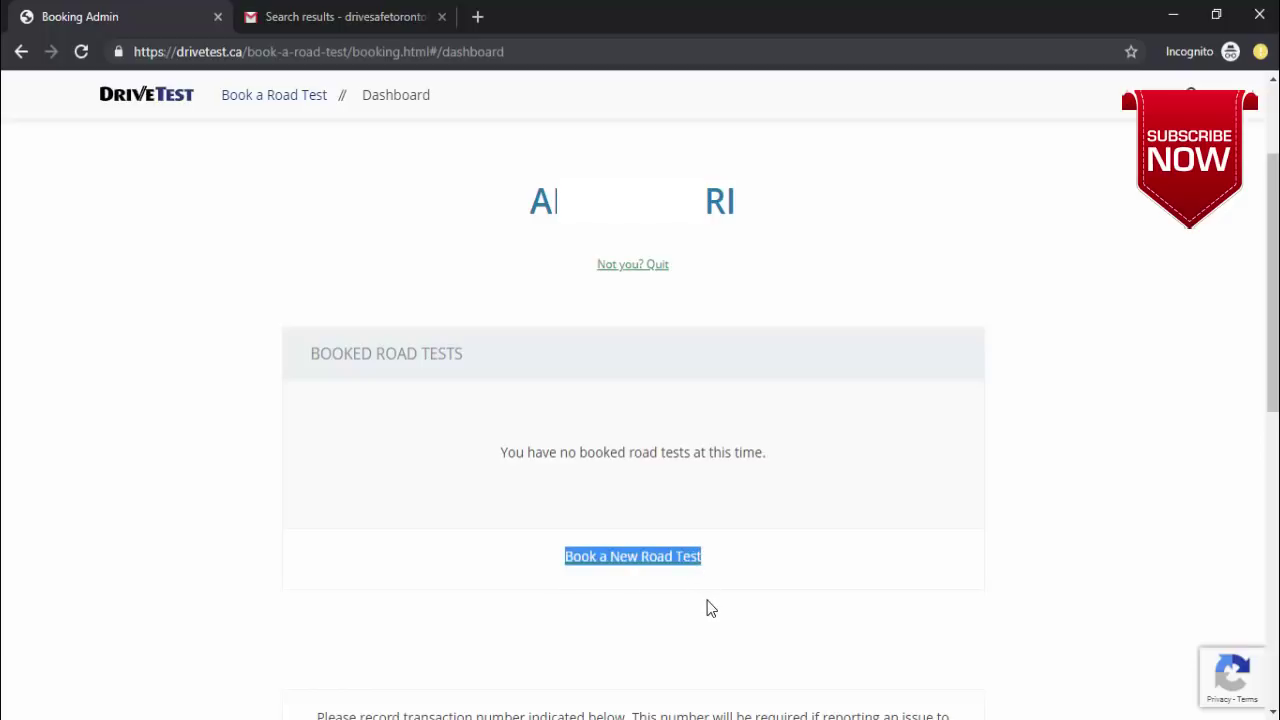
{"action": "left_click", "coordinate": [707, 598]}
{"action": "left_click_drag", "start_coordinate": [466, 397], "coordinate": [814, 466]}
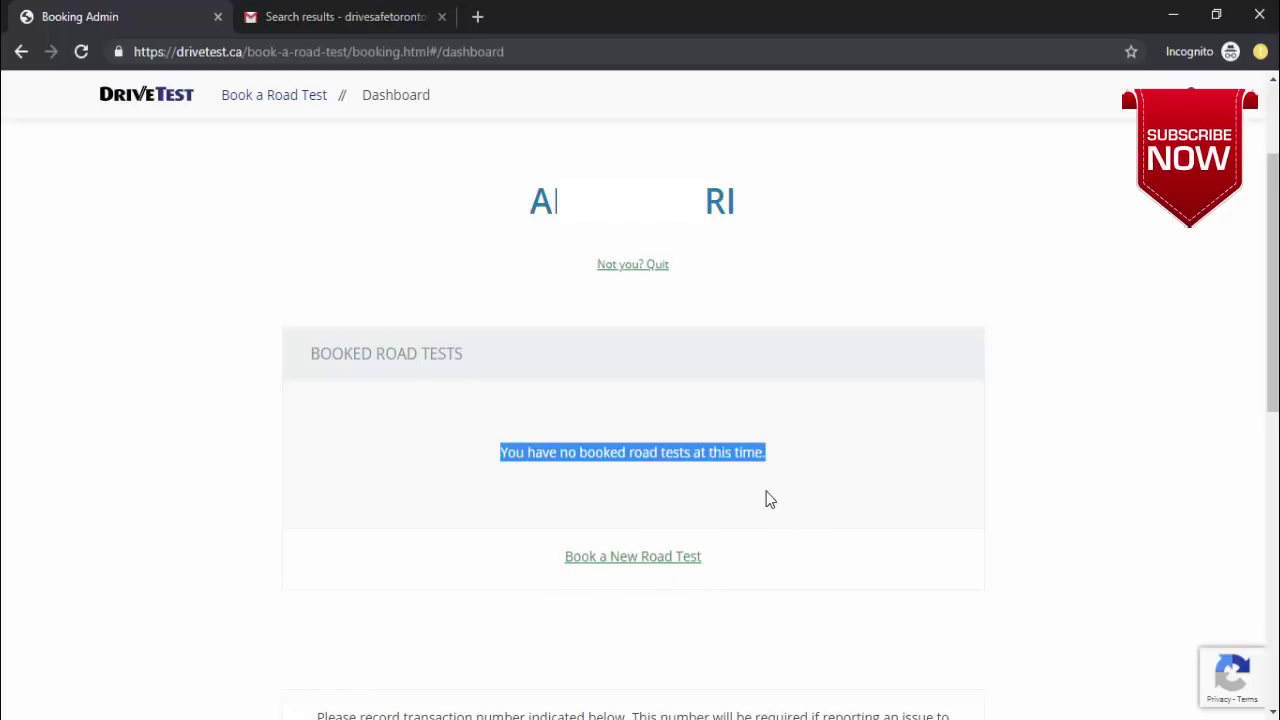
{"action": "left_click", "coordinate": [550, 572]}
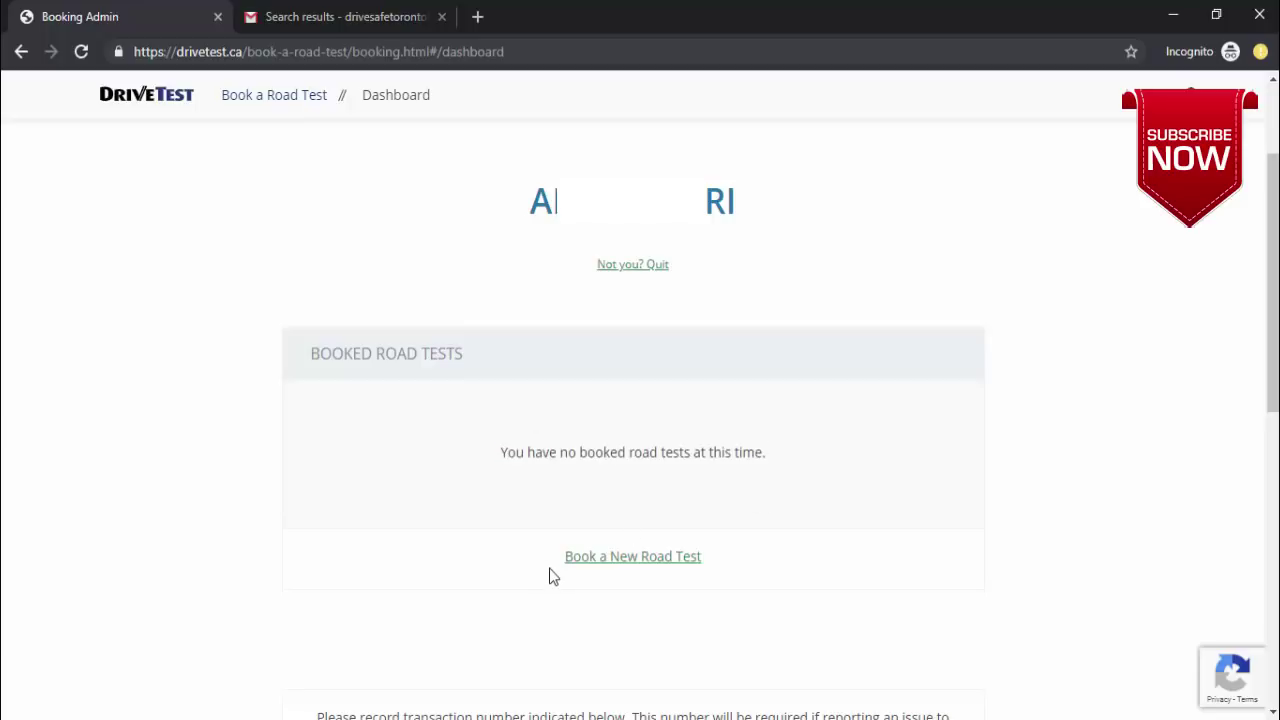
{"action": "left_click", "coordinate": [644, 571]}
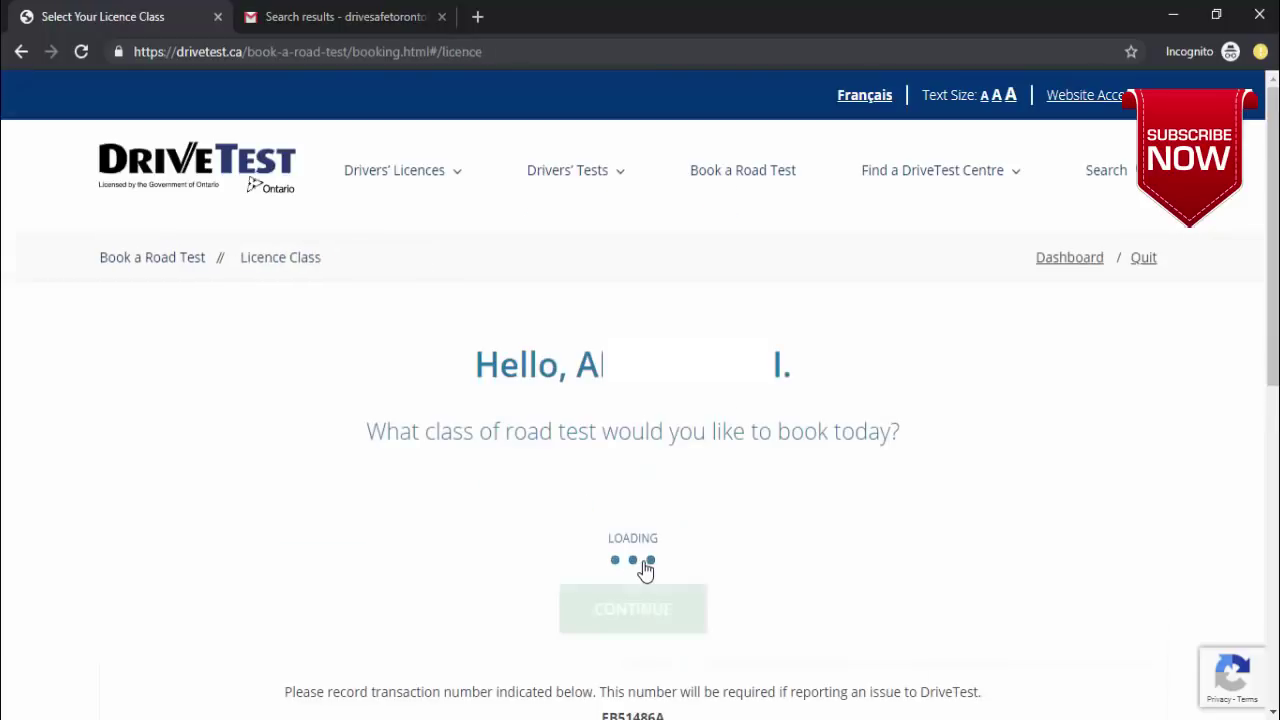
Choose G as the class of road test and continue to the DriveTest Centre selection
{"action": "scroll", "coordinate": [645, 571], "scroll_direction": "down", "scroll_amount": 1}
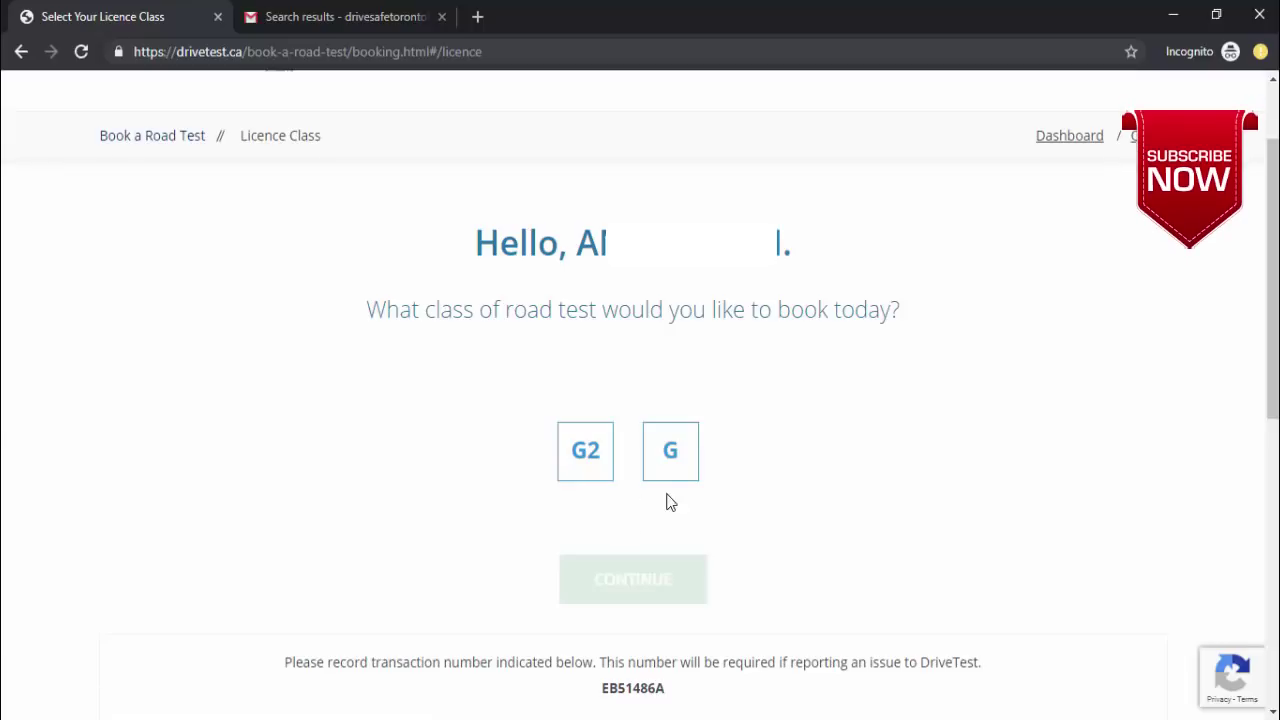
{"action": "left_click", "coordinate": [670, 454]}
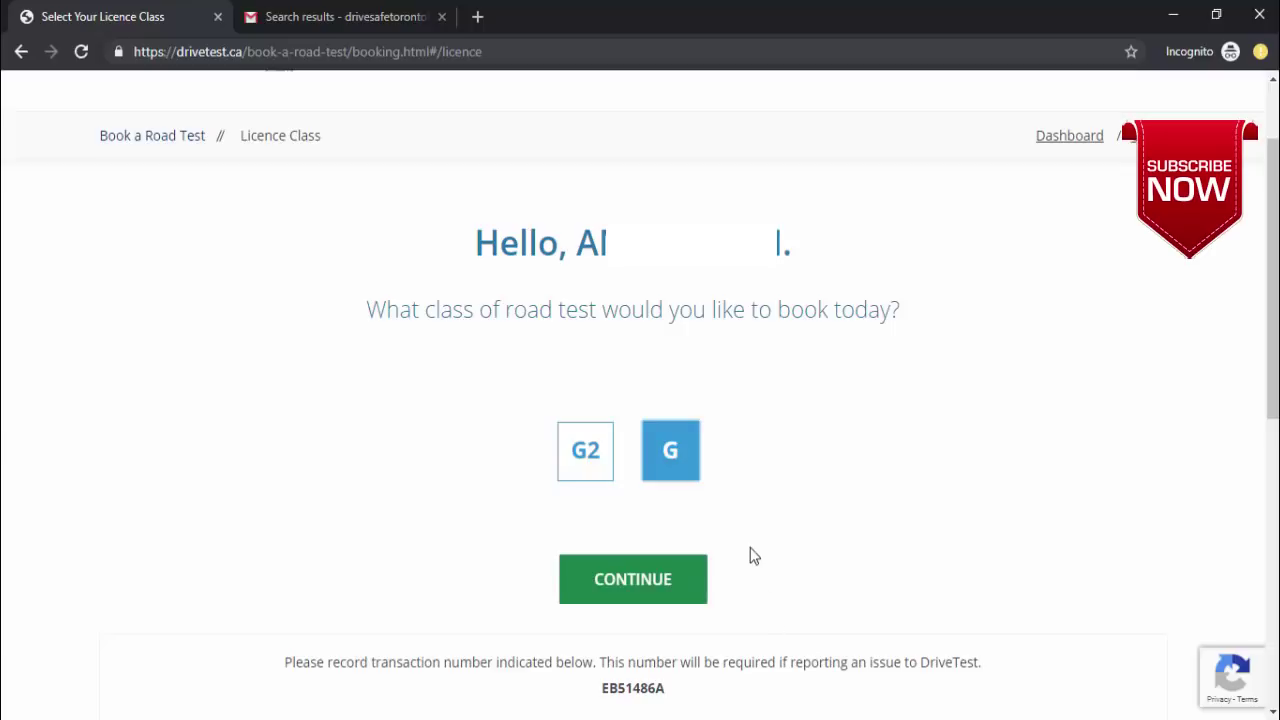
{"action": "left_click", "coordinate": [637, 595]}
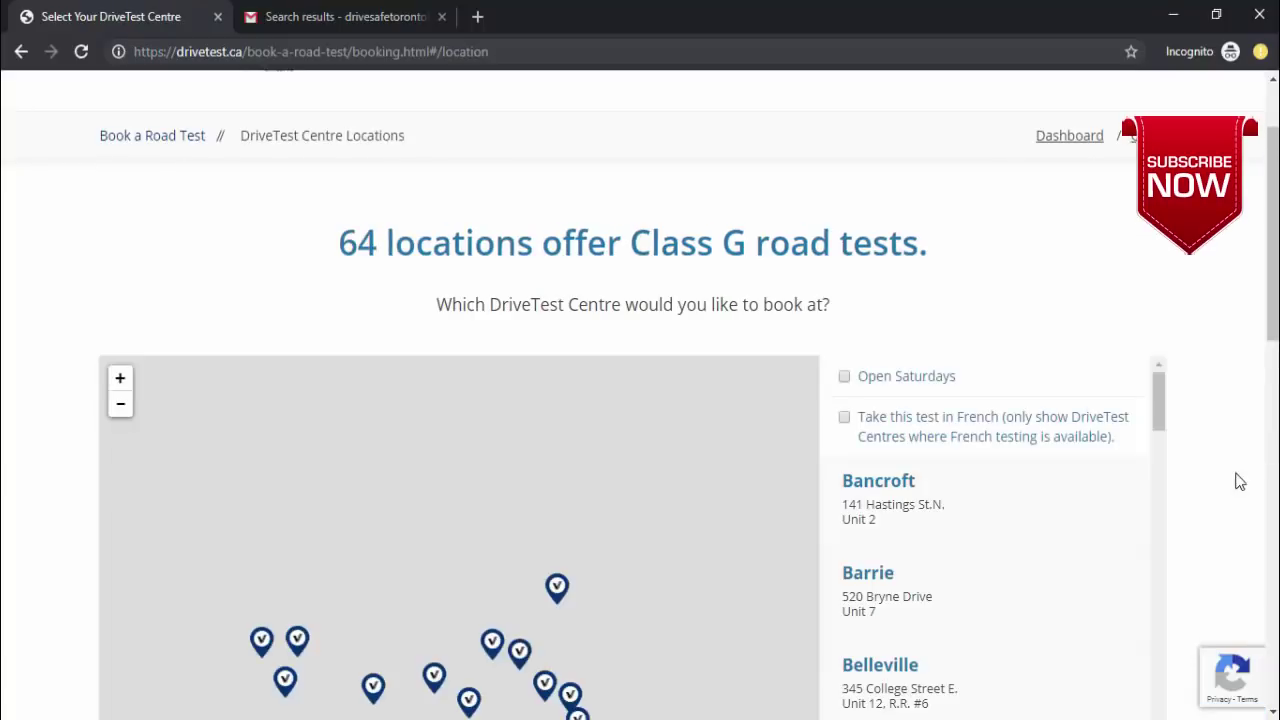
Select Guelph as the DriveTest Centre for the Class G test and continue to the date selection
{"action": "left_click_drag", "start_coordinate": [1269, 206], "coordinate": [1273, 250]}
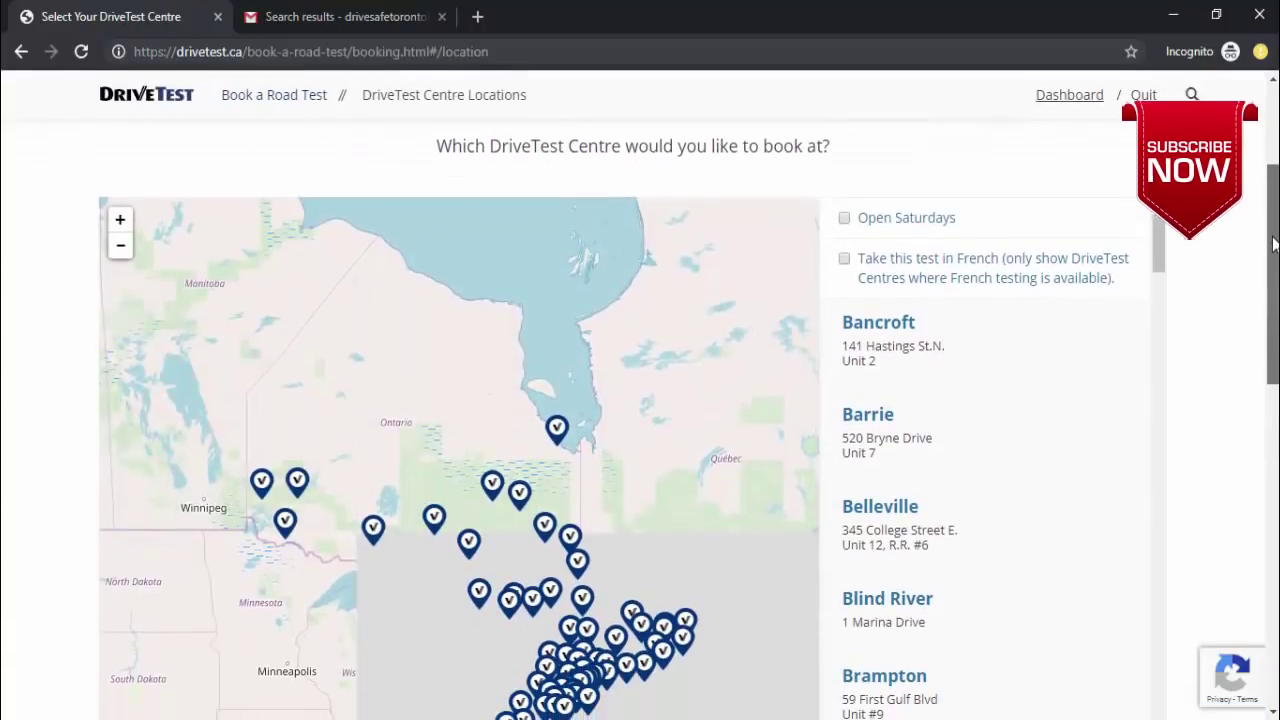
{"action": "triple_click", "coordinate": [870, 240]}
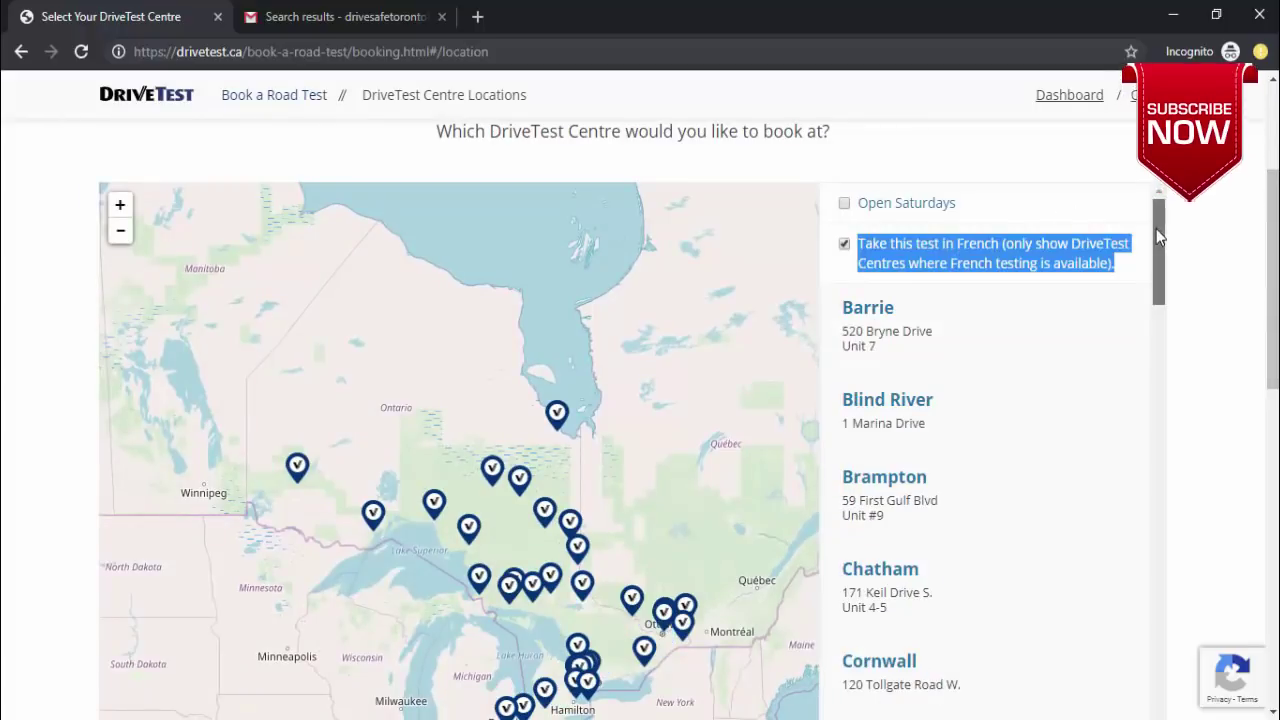
{"action": "left_click_drag", "start_coordinate": [1158, 250], "coordinate": [1158, 310]}
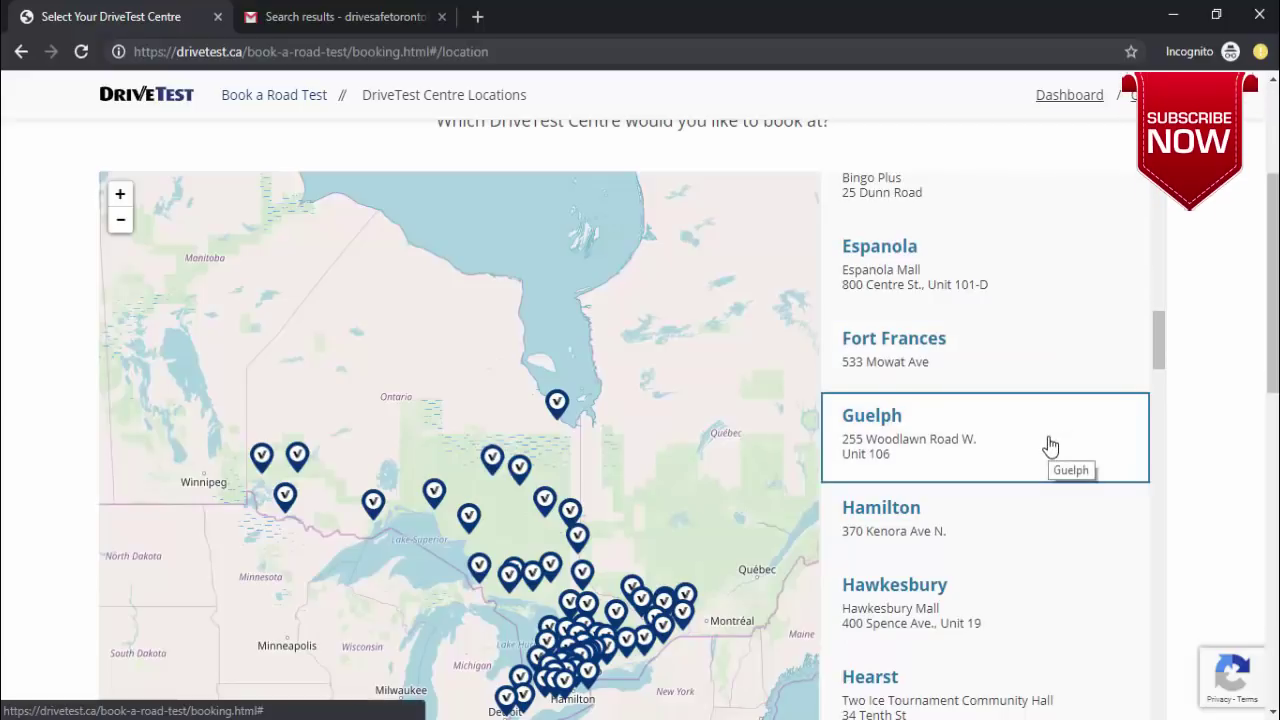
{"action": "left_click", "coordinate": [915, 452]}
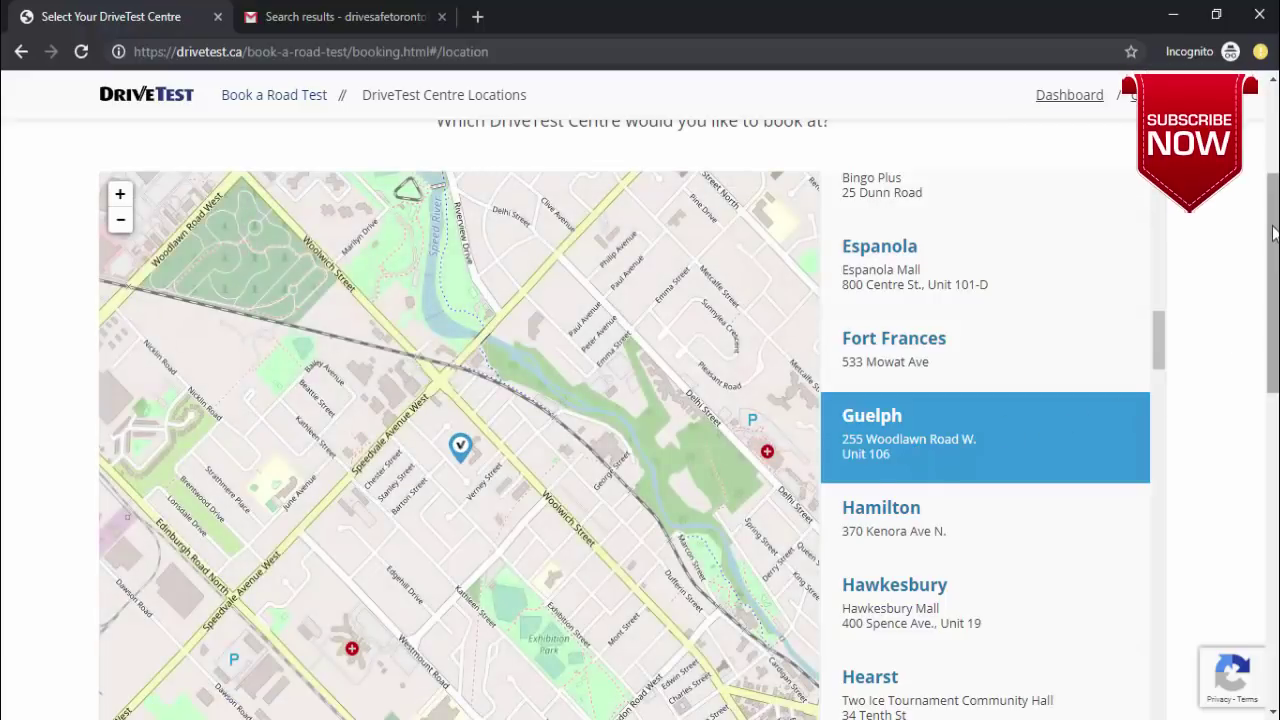
{"action": "left_click_drag", "start_coordinate": [1272, 233], "coordinate": [1272, 346]}
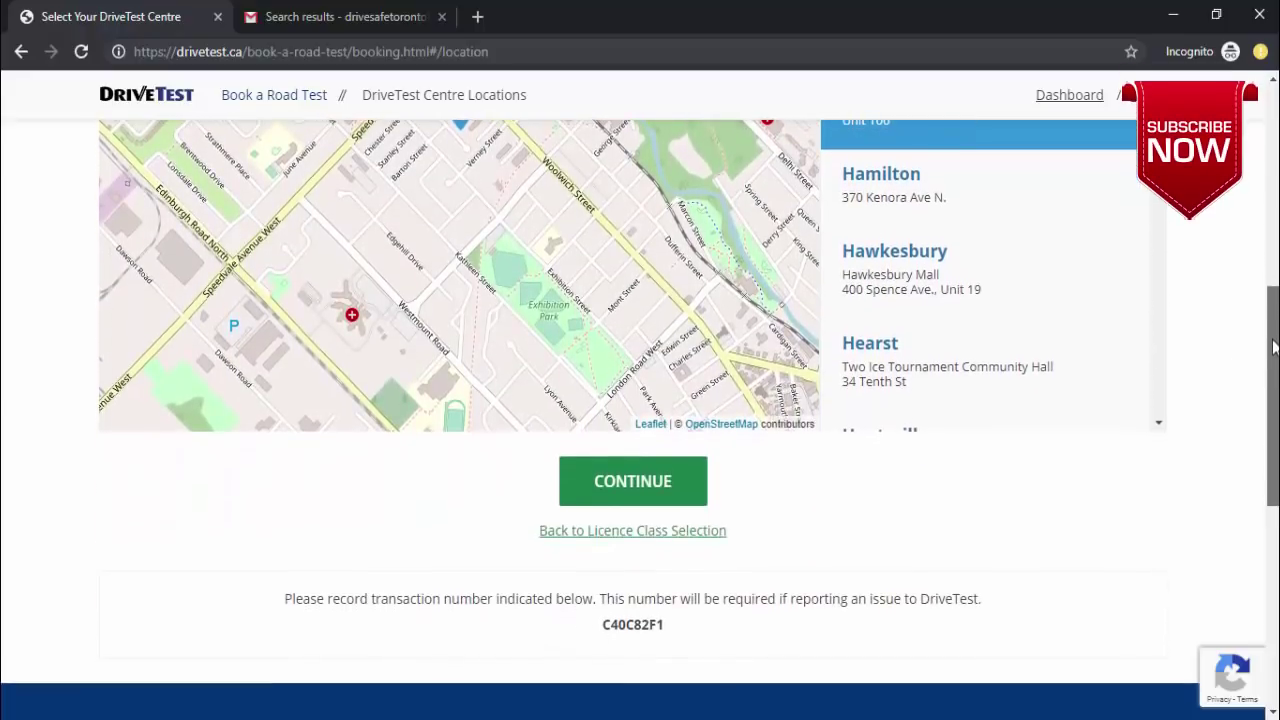
{"action": "left_click", "coordinate": [640, 500]}
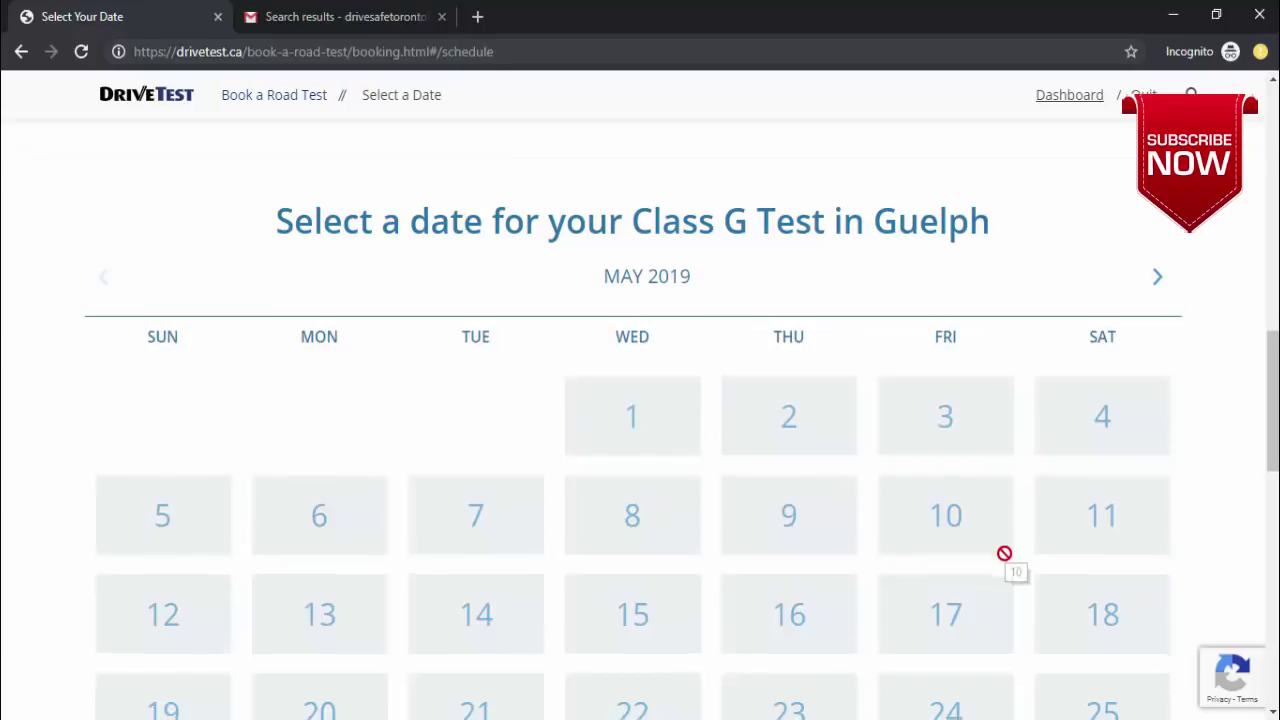
Advance the Guelph test calendar to August 2019, checking each month for available road test dates
{"action": "scroll", "coordinate": [1003, 551], "scroll_direction": "down", "scroll_amount": 2}
{"action": "scroll", "coordinate": [1003, 551], "scroll_direction": "up", "scroll_amount": 2}
{"action": "left_click", "coordinate": [1157, 297]}
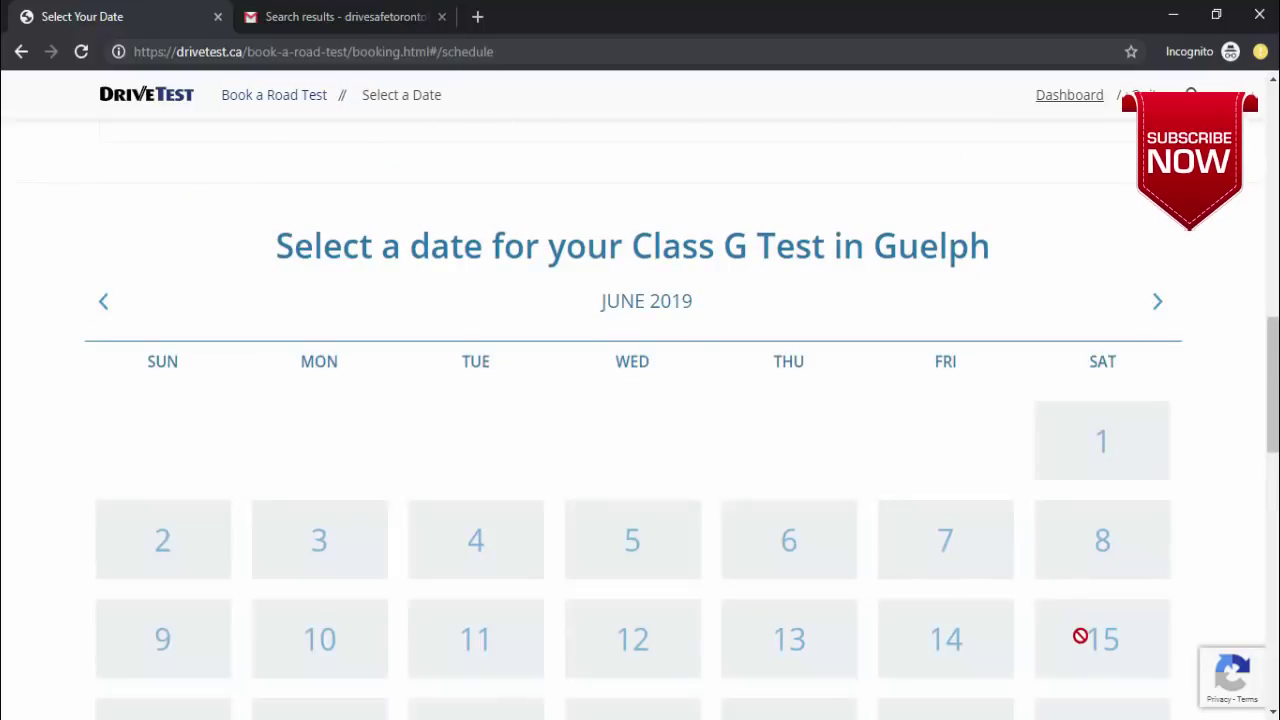
{"action": "scroll", "coordinate": [1080, 634], "scroll_direction": "down", "scroll_amount": 3}
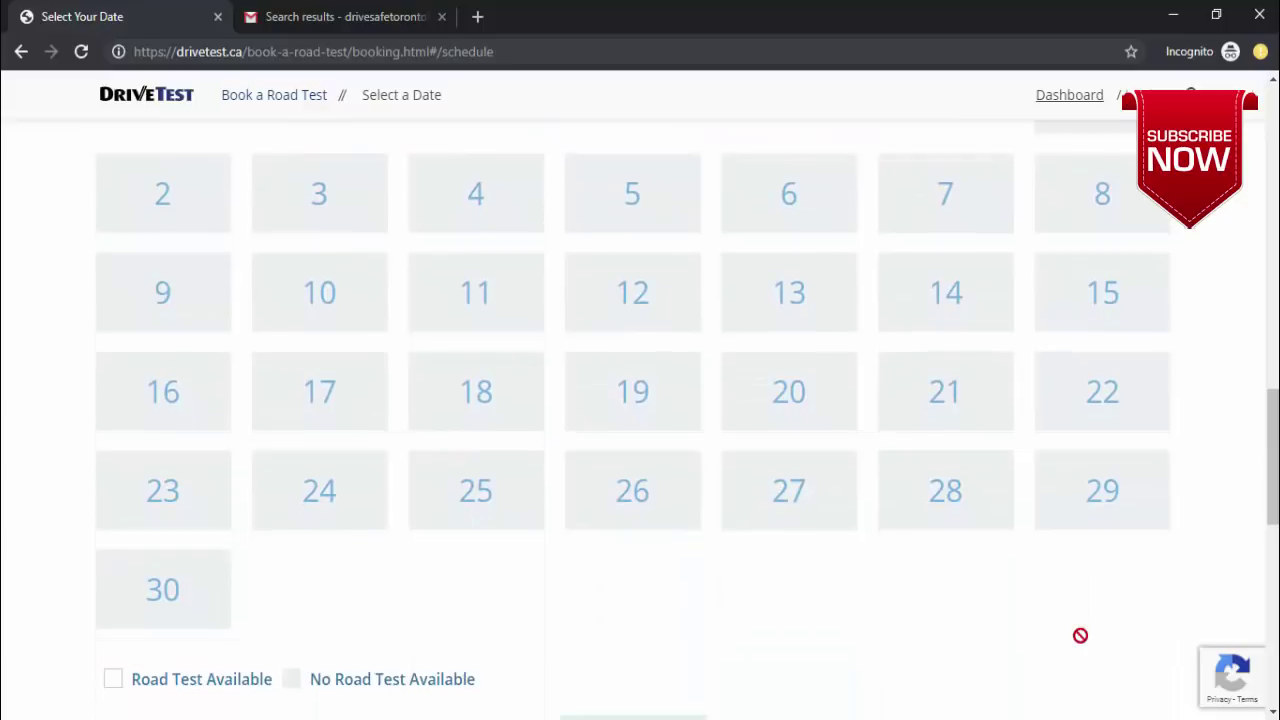
{"action": "scroll", "coordinate": [1083, 646], "scroll_direction": "up", "scroll_amount": 4}
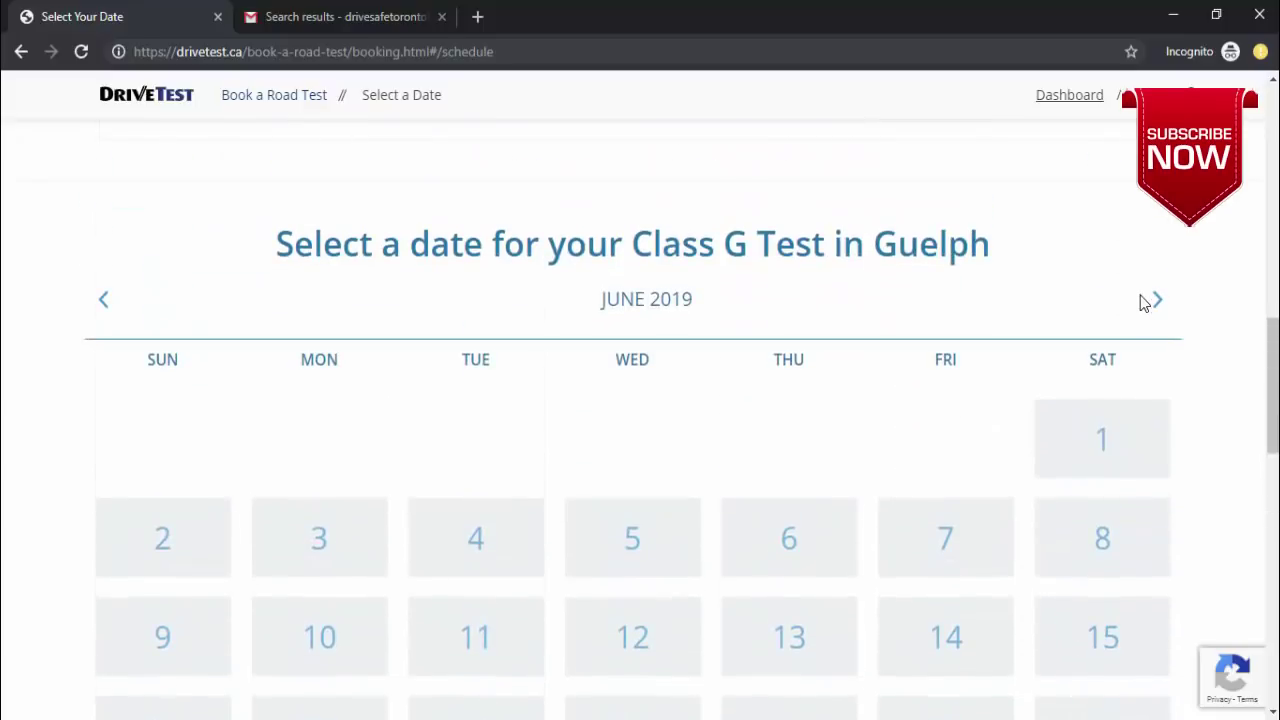
{"action": "left_click", "coordinate": [1156, 301]}
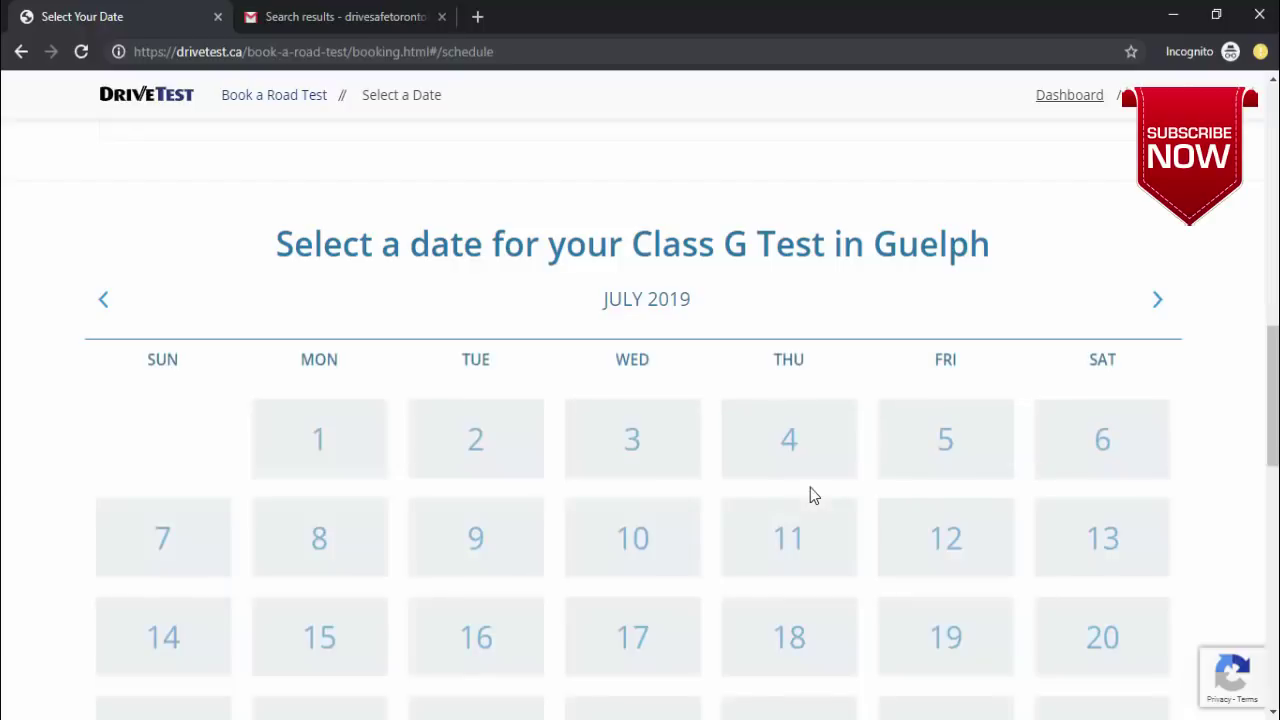
{"action": "scroll", "coordinate": [811, 488], "scroll_direction": "down", "scroll_amount": 4}
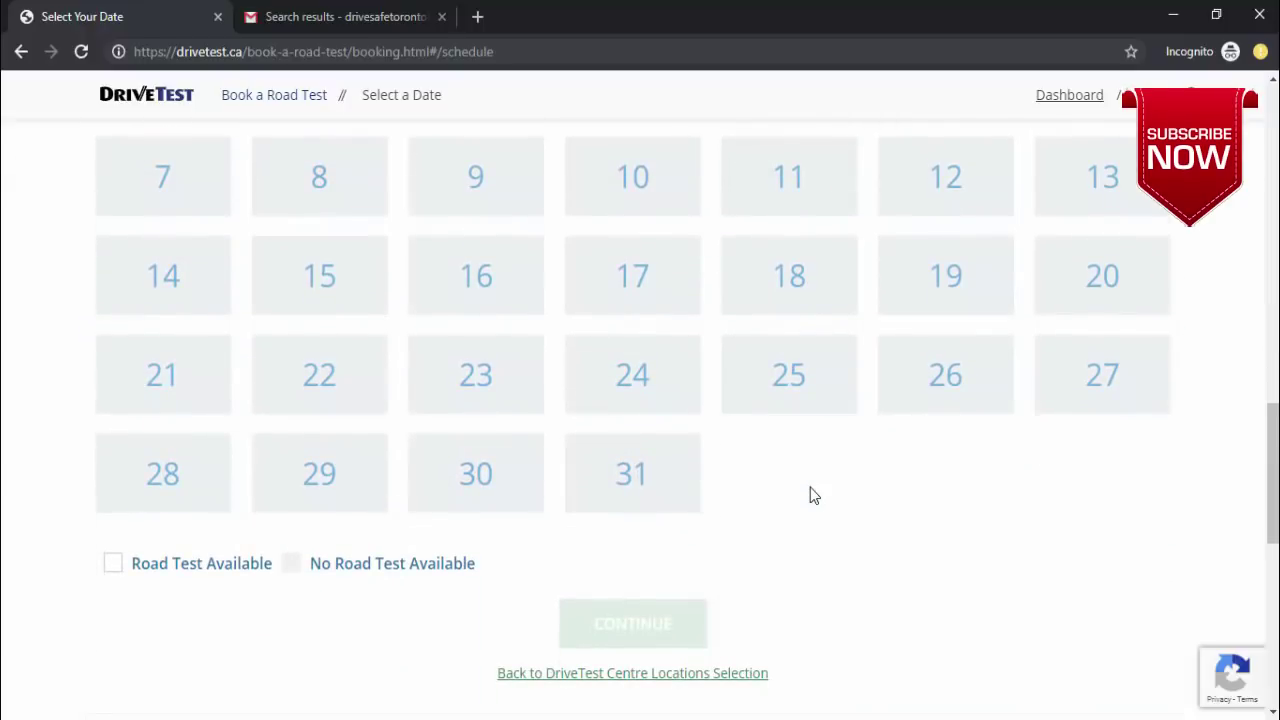
{"action": "scroll", "coordinate": [810, 487], "scroll_direction": "up", "scroll_amount": 4}
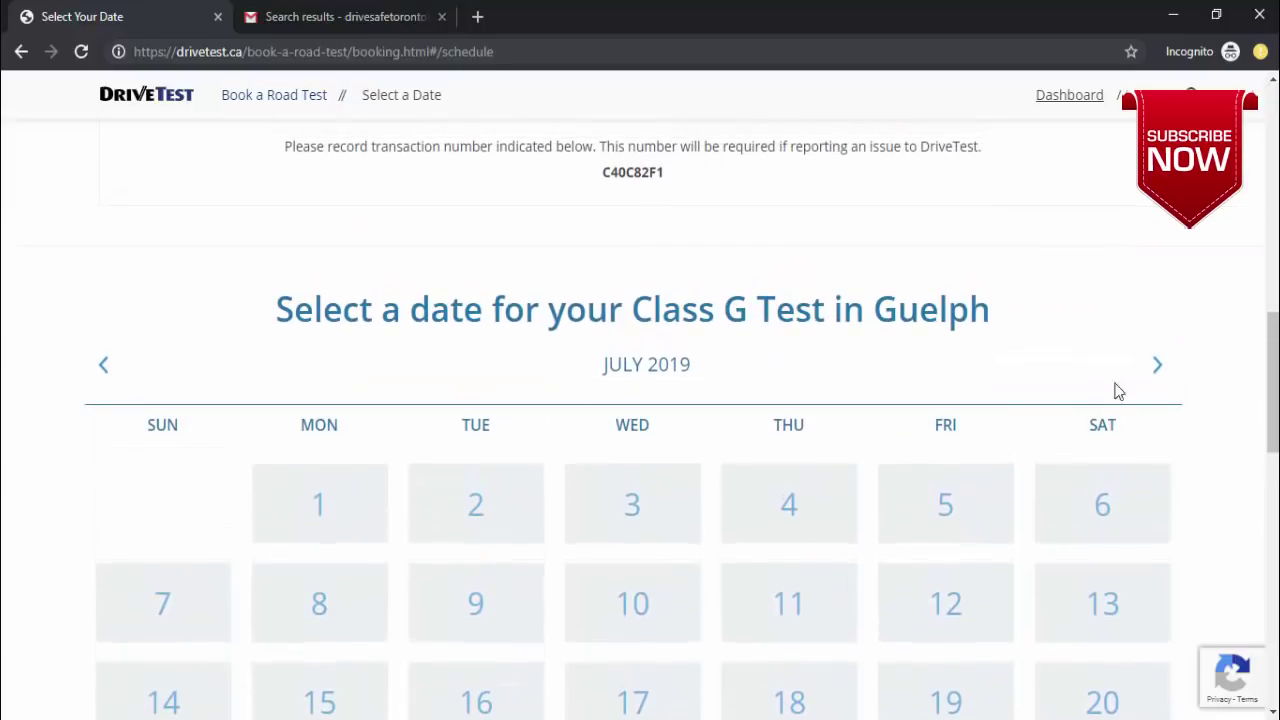
{"action": "left_click", "coordinate": [1157, 366]}
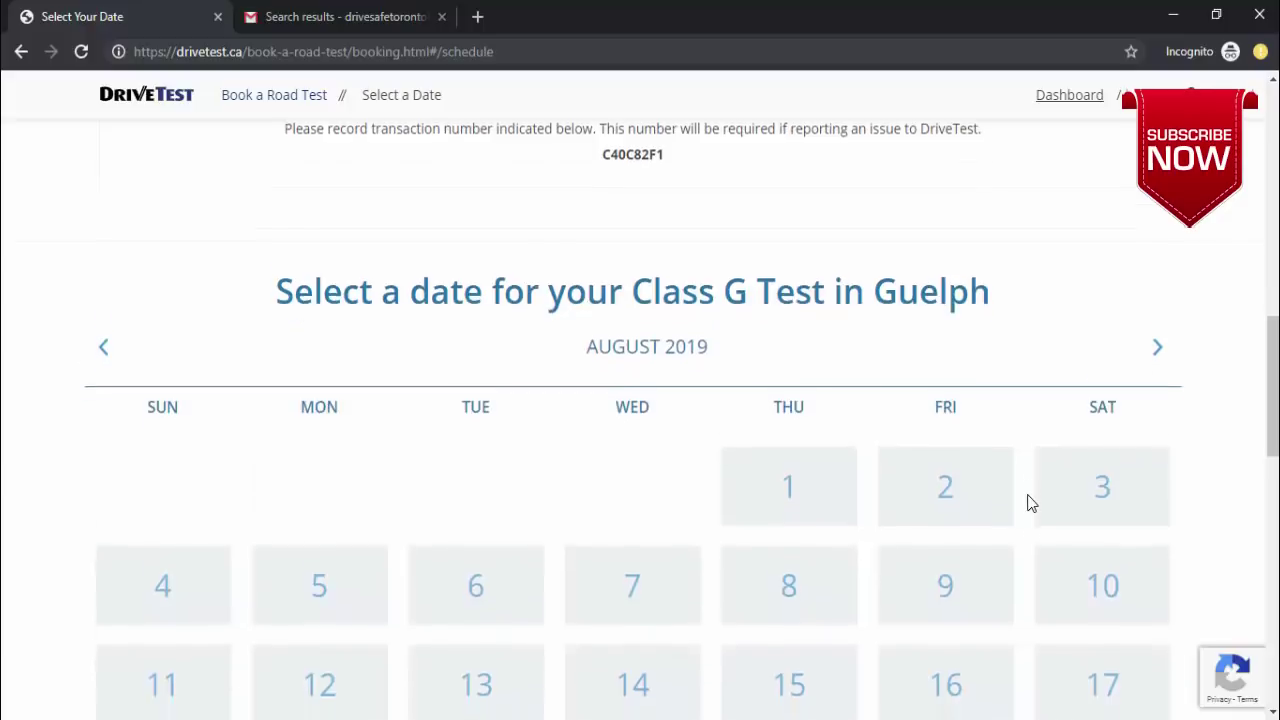
{"action": "scroll", "coordinate": [1031, 502], "scroll_direction": "down", "scroll_amount": 3}
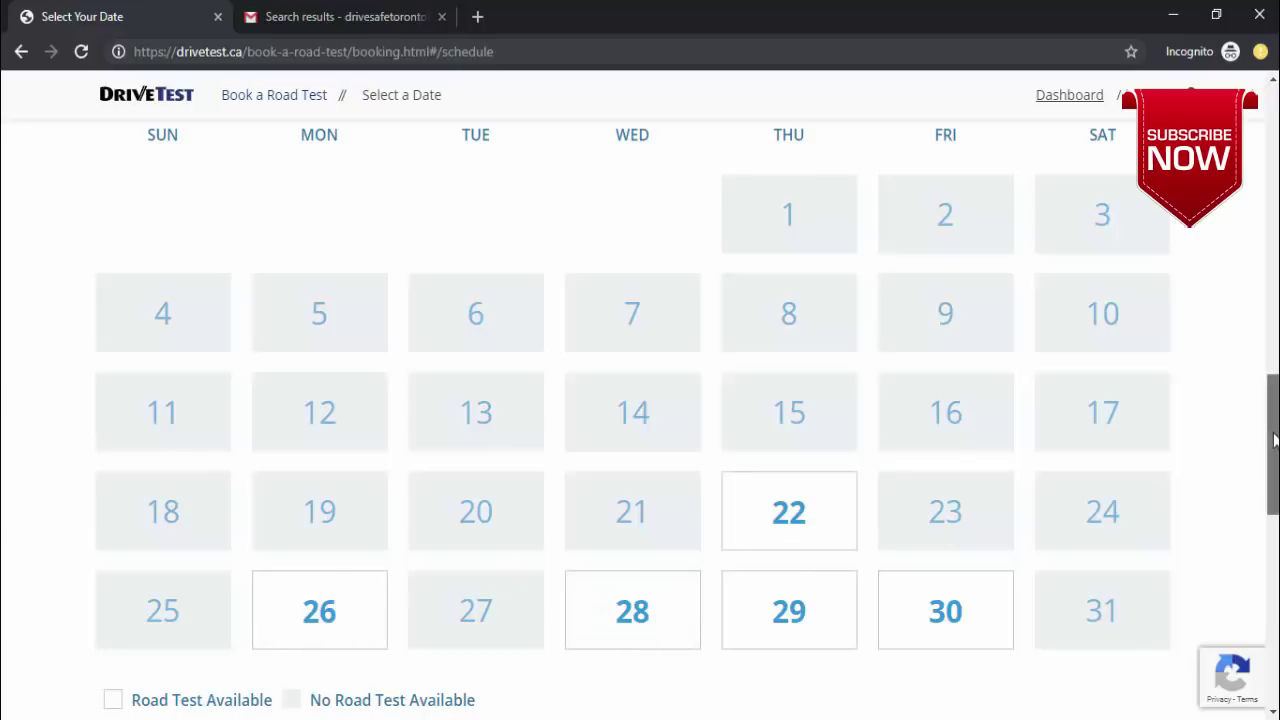
Select August 22, 2019 as the test date and continue to the time selection
{"action": "mouse_move", "coordinate": [1276, 438]}
{"action": "left_mouse_down"}
{"action": "mouse_move", "coordinate": [1276, 405]}
{"action": "mouse_move", "coordinate": [1276, 455]}
{"action": "left_mouse_up"}
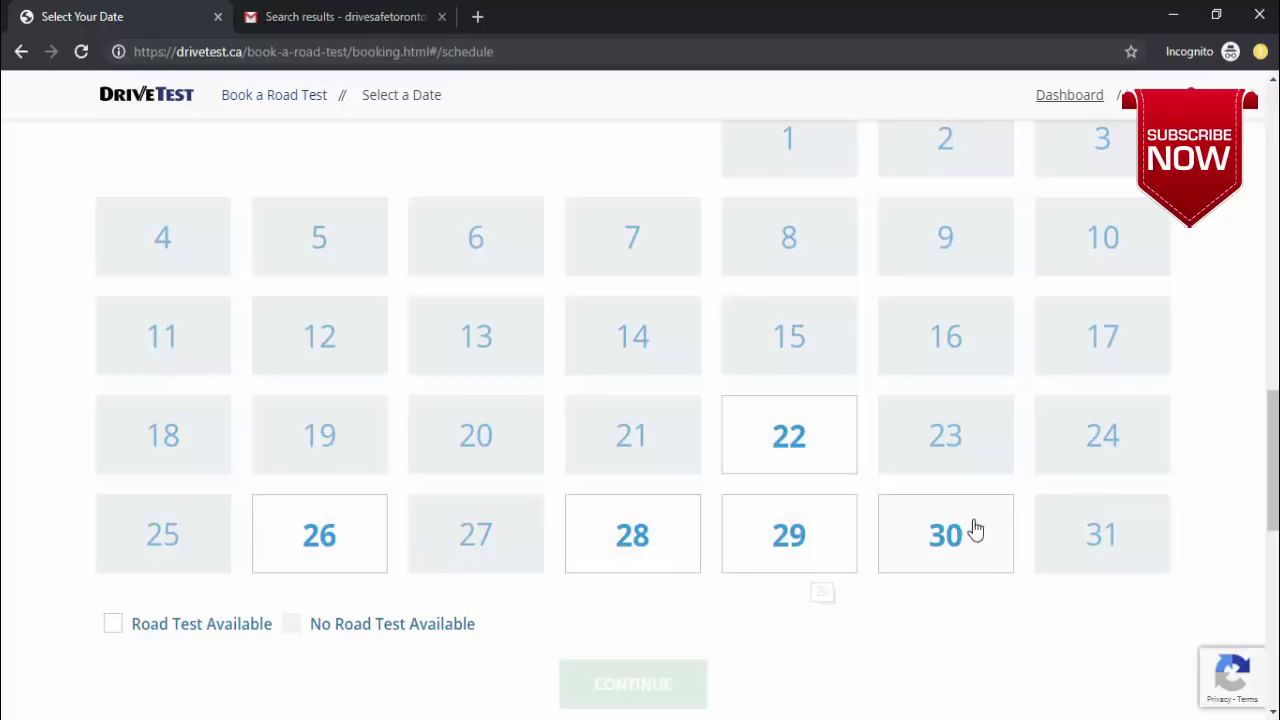
{"action": "left_click", "coordinate": [786, 424]}
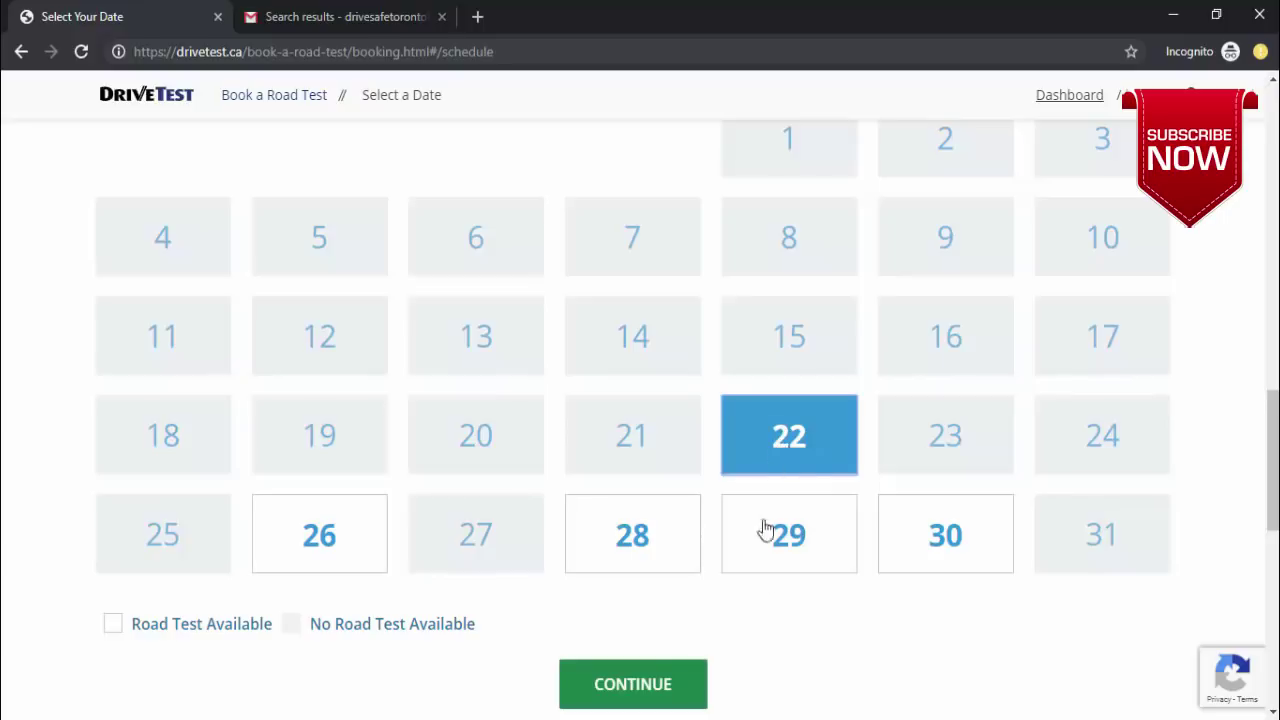
{"action": "left_click", "coordinate": [698, 688]}
{"action": "left_click", "coordinate": [622, 693]}
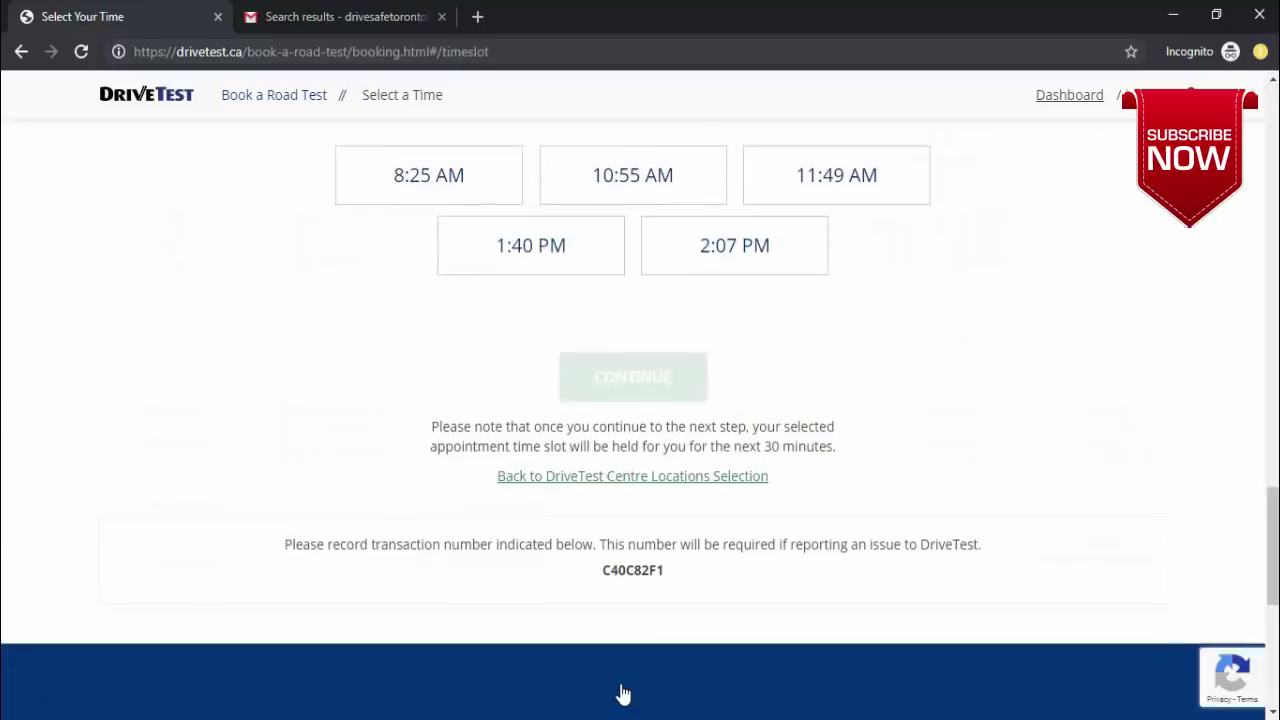
Select the 8:25 AM time slot for the Class G test and continue to the booking summary
{"action": "scroll", "coordinate": [1020, 372], "scroll_direction": "up", "scroll_amount": 2}
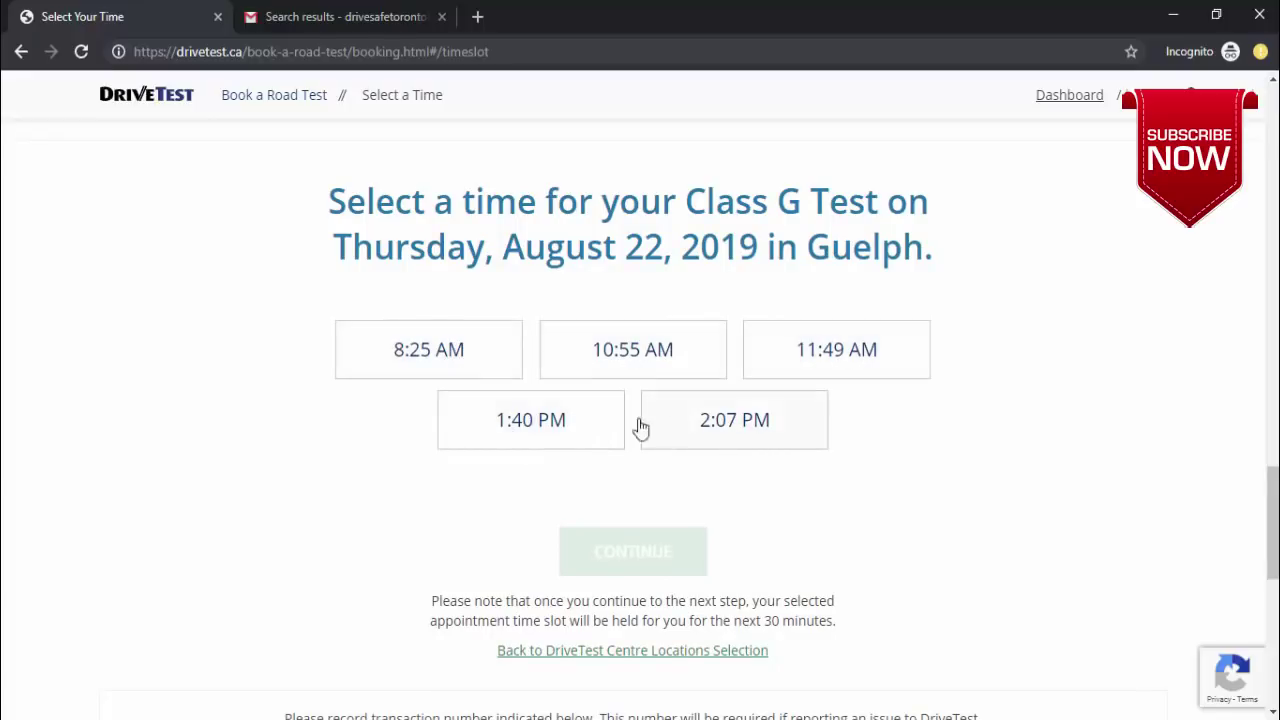
{"action": "left_click", "coordinate": [470, 361]}
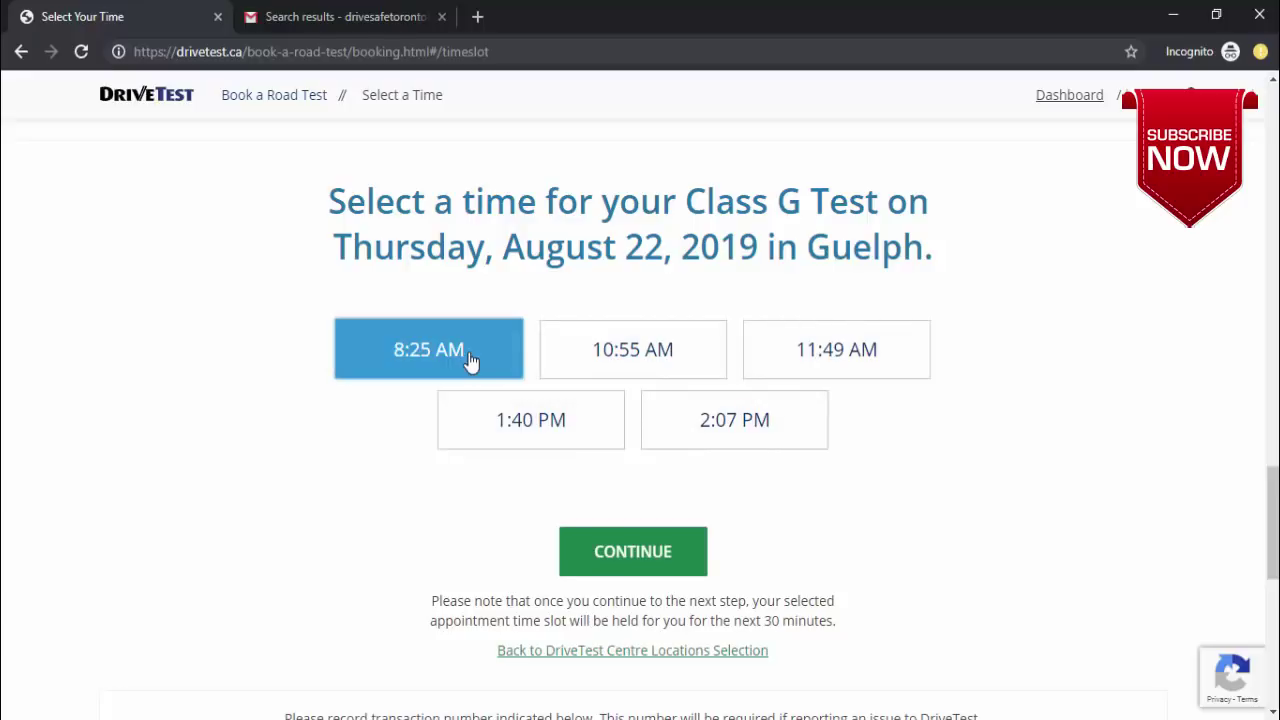
{"action": "left_click", "coordinate": [630, 553]}
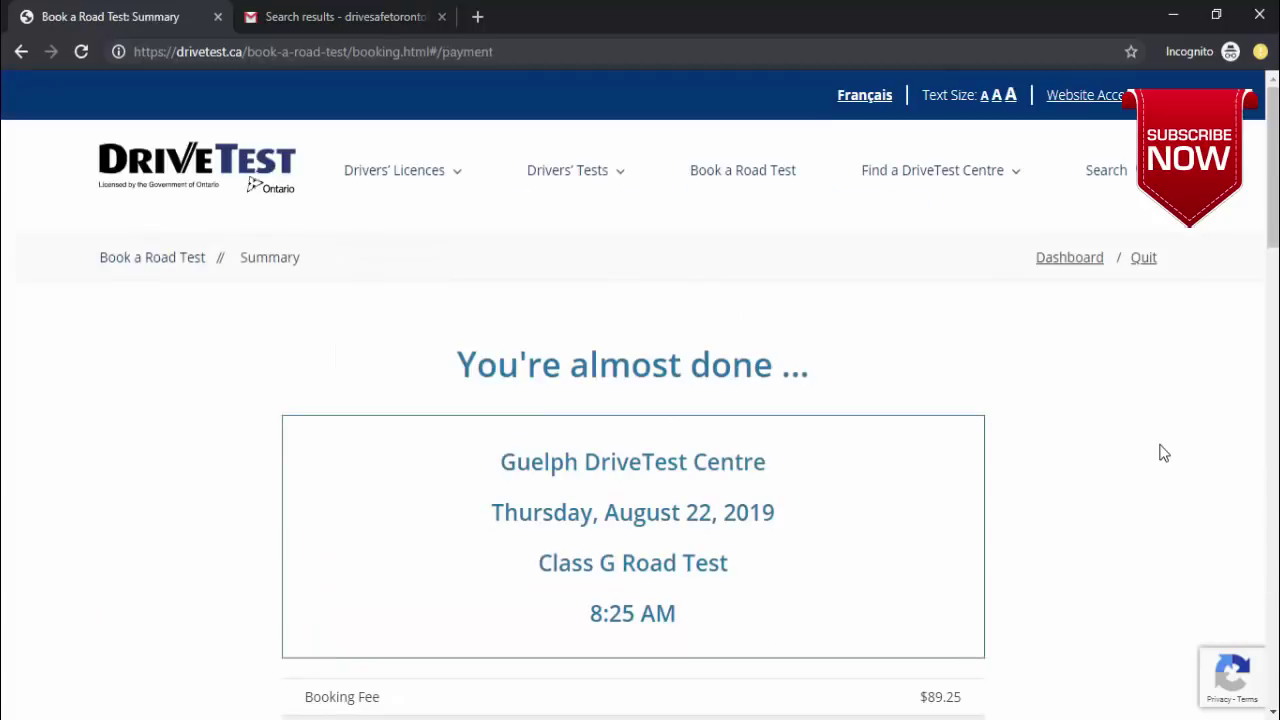
Review the booking summary's centre, date, test class, time and booking fee before paying
{"action": "scroll", "coordinate": [1155, 442], "scroll_direction": "down", "scroll_amount": 3}
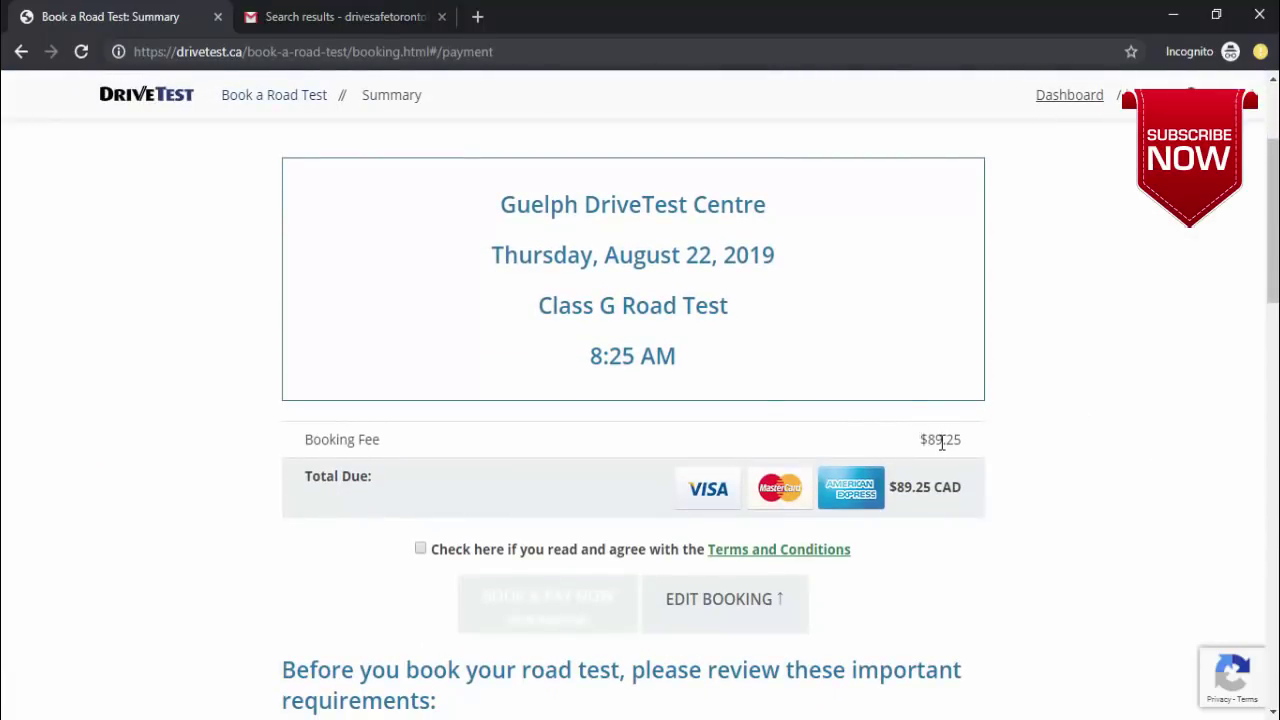
{"action": "left_click_drag", "start_coordinate": [919, 440], "coordinate": [961, 445]}
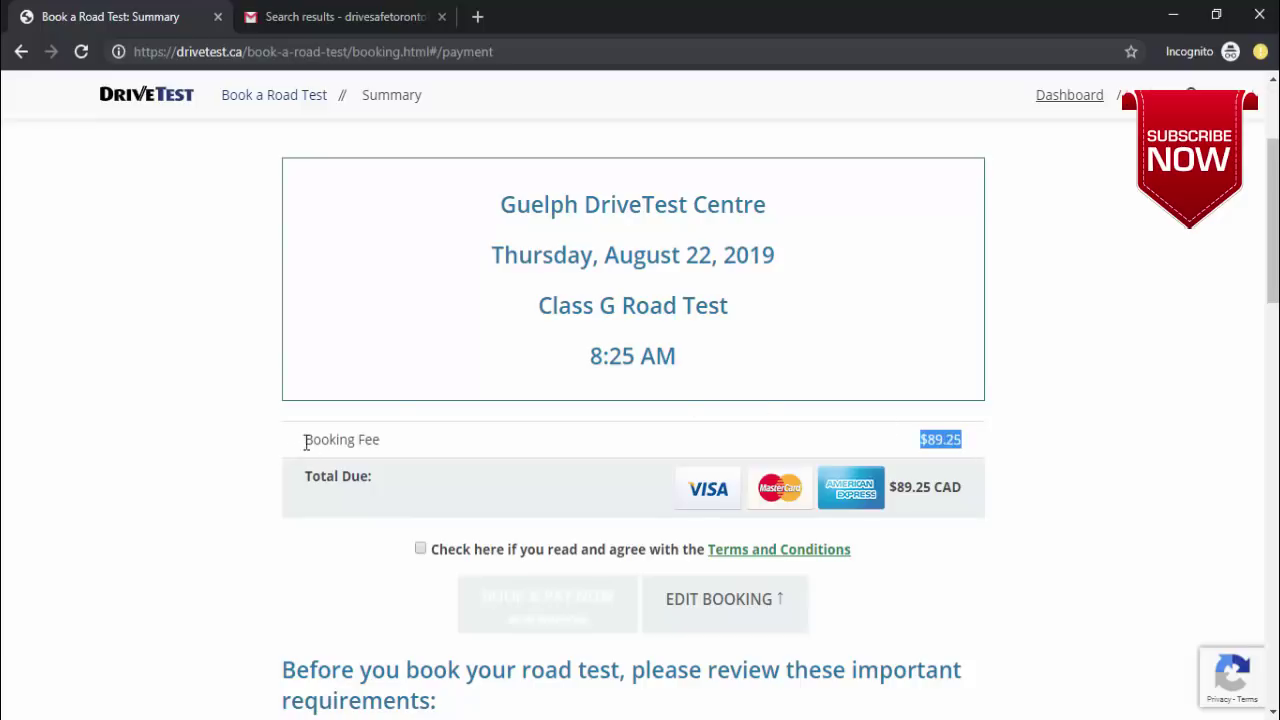
{"action": "left_click_drag", "start_coordinate": [306, 444], "coordinate": [394, 449]}
{"action": "left_click_drag", "start_coordinate": [505, 200], "coordinate": [680, 343]}
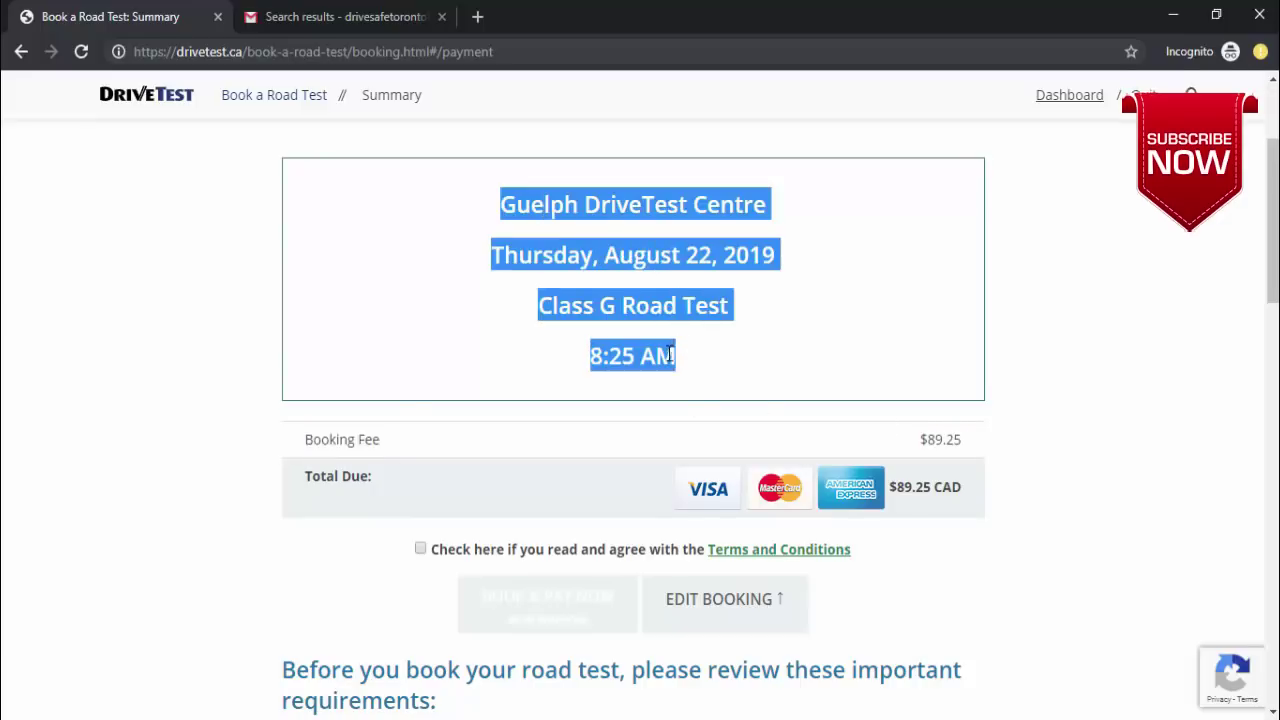
{"action": "left_click", "coordinate": [667, 345]}
{"action": "left_click_drag", "start_coordinate": [594, 305], "coordinate": [634, 305]}
{"action": "left_click_drag", "start_coordinate": [645, 255], "coordinate": [718, 256]}
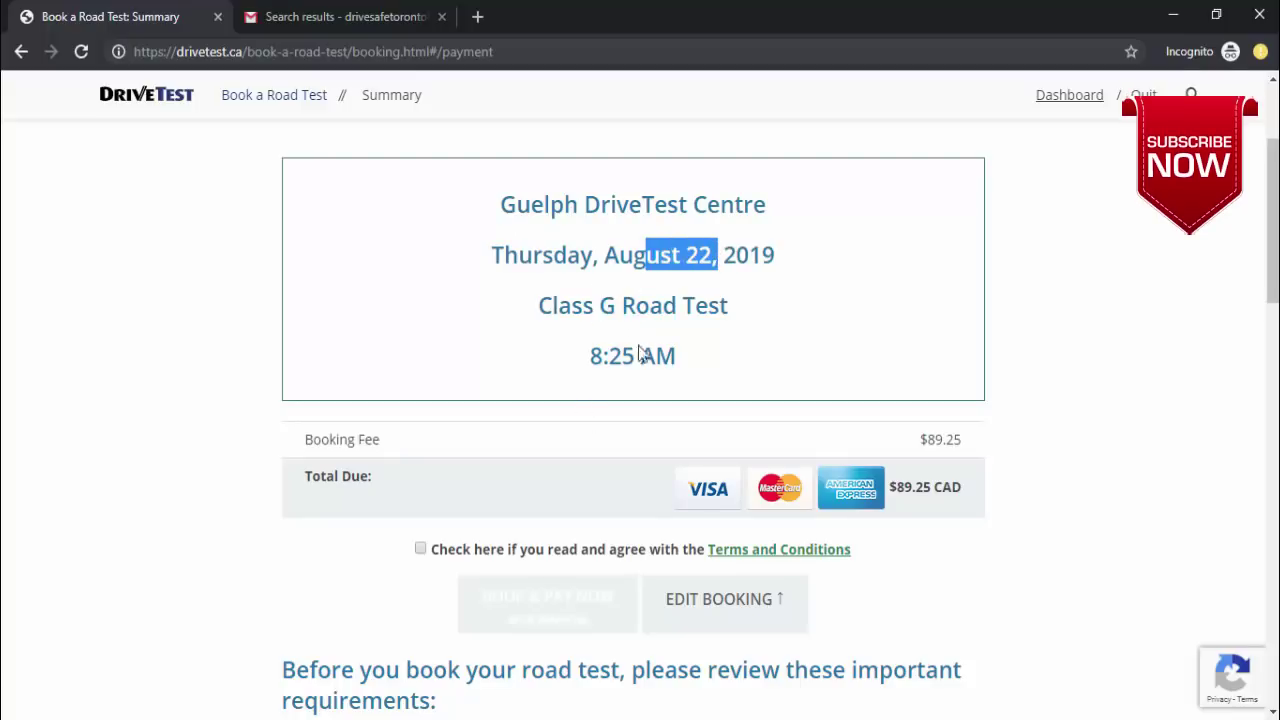
{"action": "left_click", "coordinate": [534, 487]}
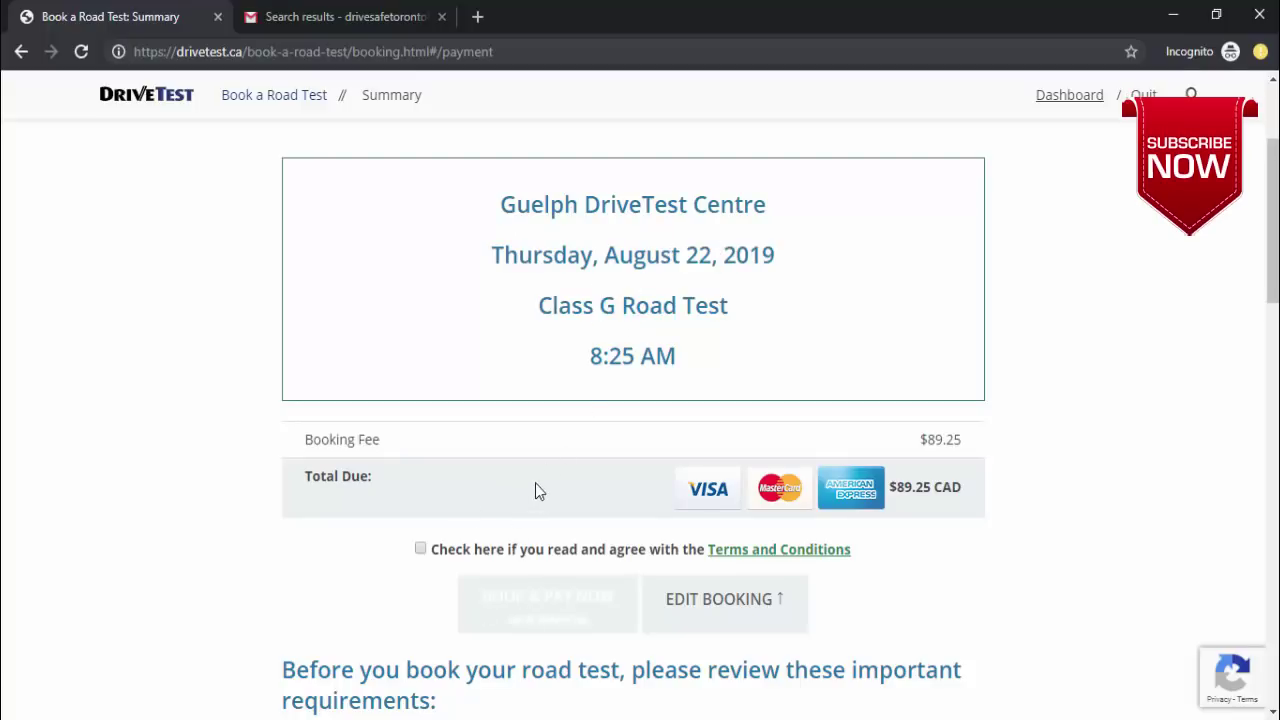
Agree to the Terms and Conditions for the road test booking and recheck the centre, date, class and time in the summary
{"action": "left_click_drag", "start_coordinate": [526, 614], "coordinate": [531, 614]}
{"action": "left_click", "coordinate": [588, 614]}
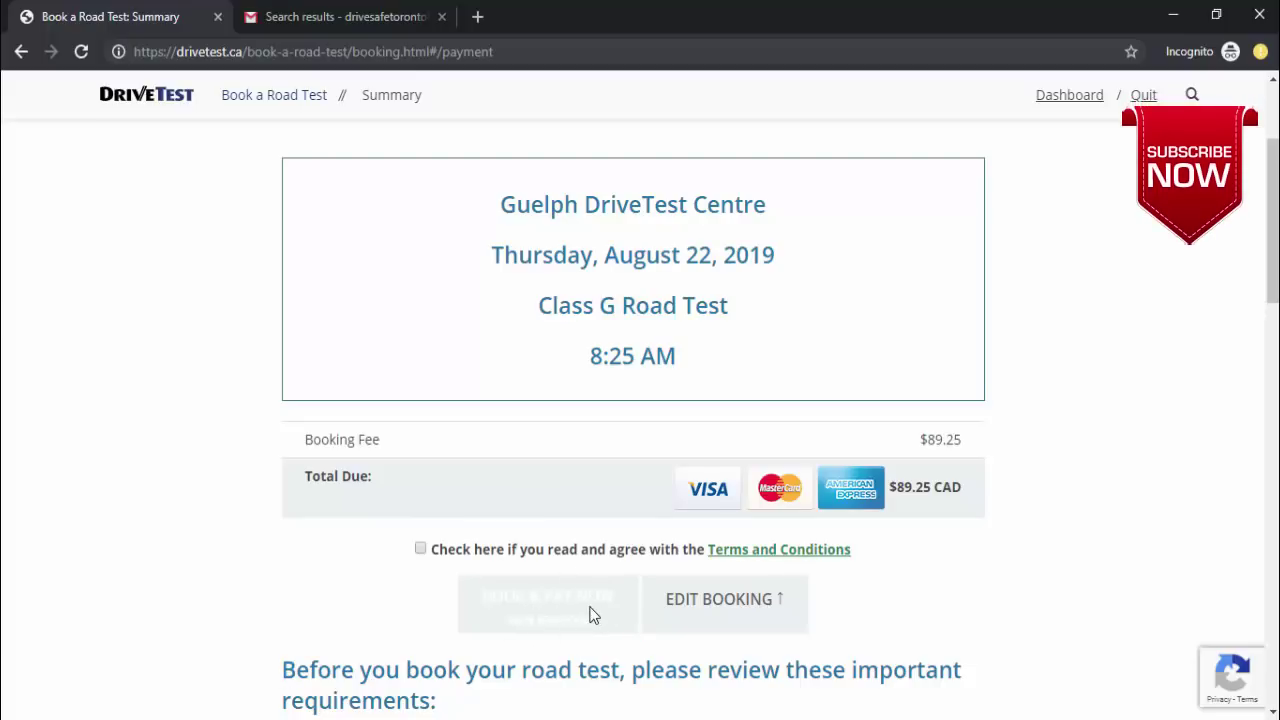
{"action": "left_click", "coordinate": [421, 550]}
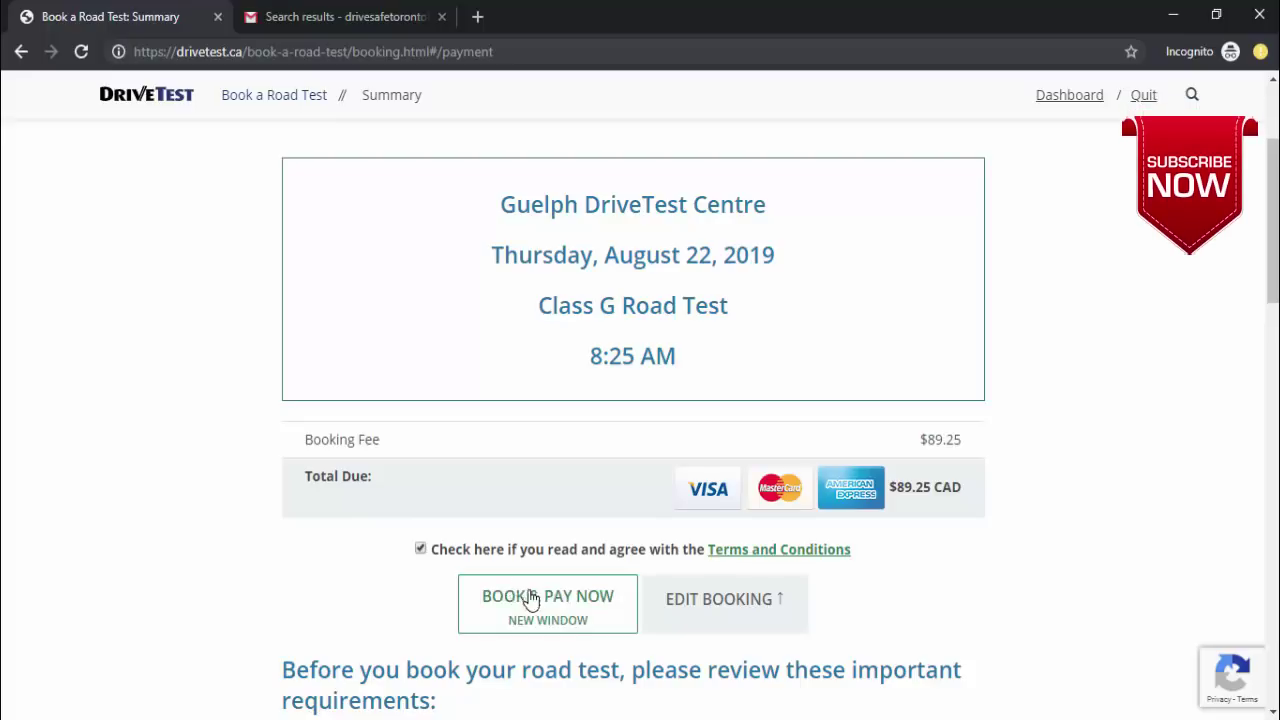
{"action": "left_click", "coordinate": [421, 550]}
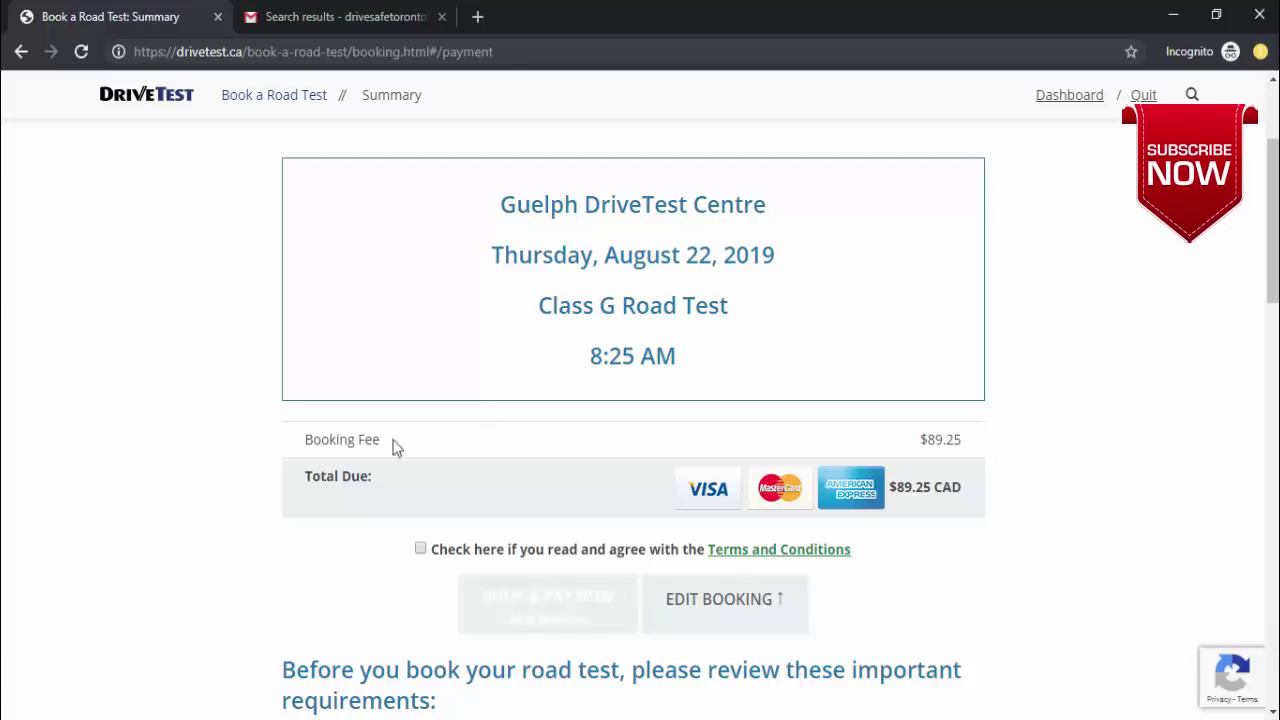
{"action": "left_click", "coordinate": [421, 550]}
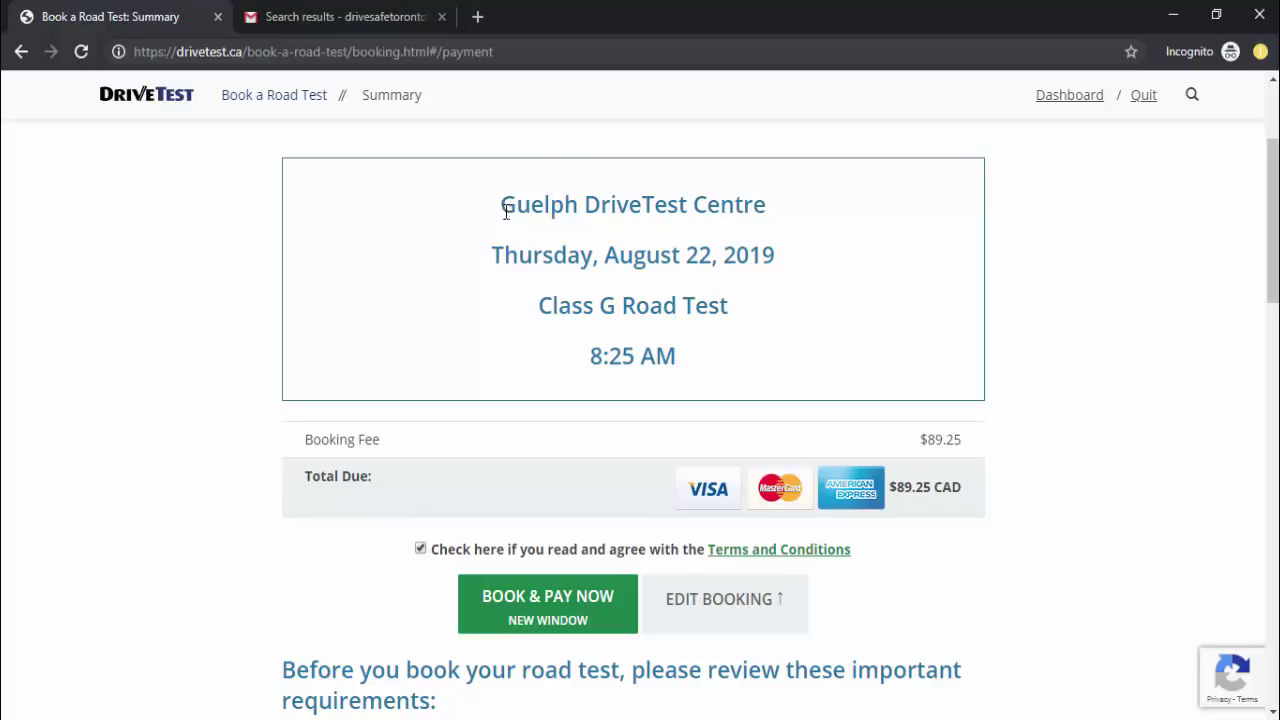
{"action": "left_click_drag", "start_coordinate": [508, 205], "coordinate": [685, 344]}
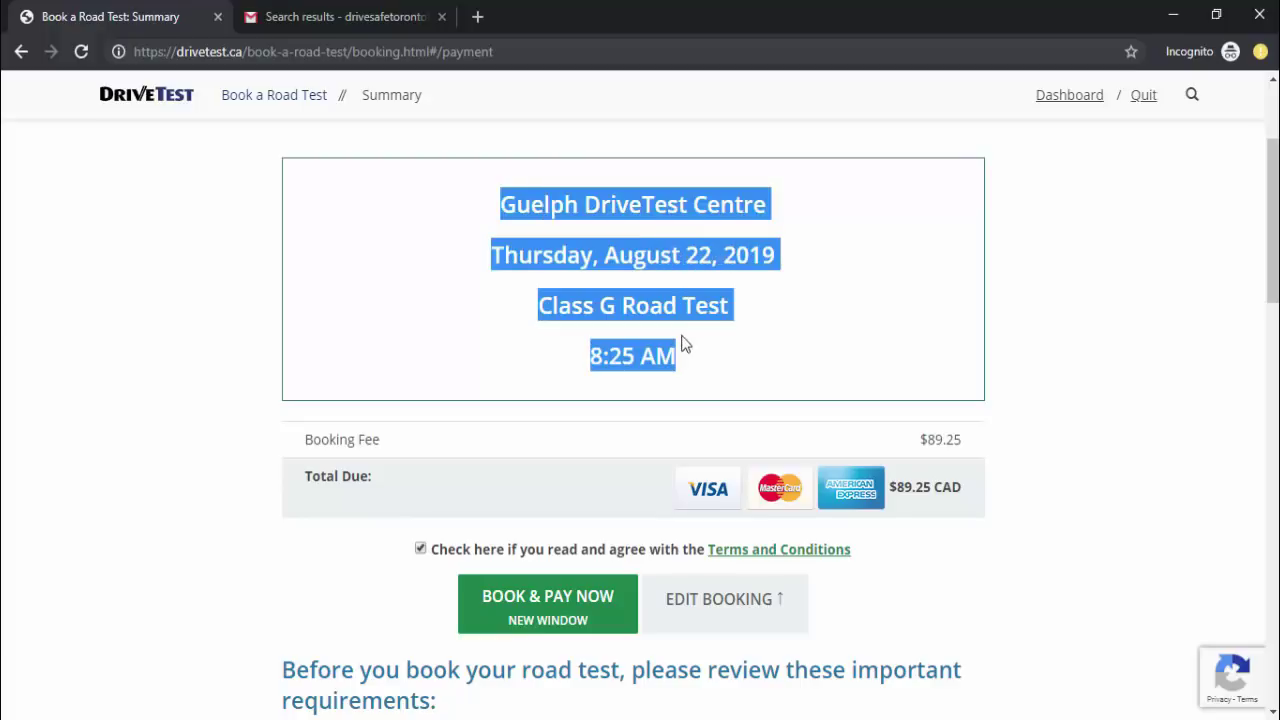